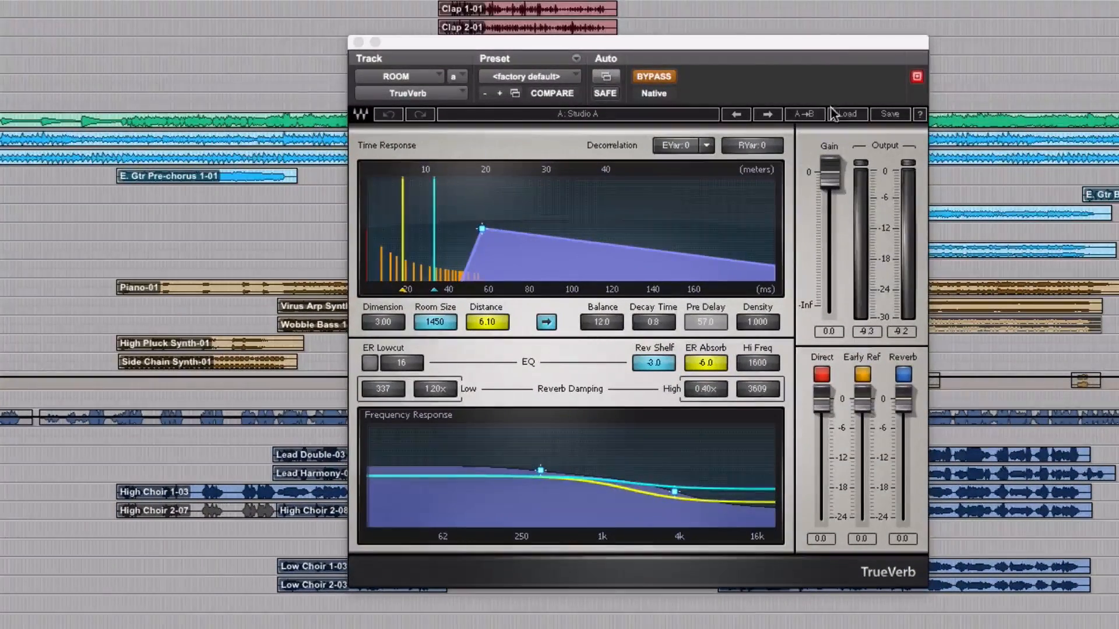
# Look through TrueVerb's factory presets on the ROOM track, keeping Studio A loaded
pyautogui.click(848, 115)
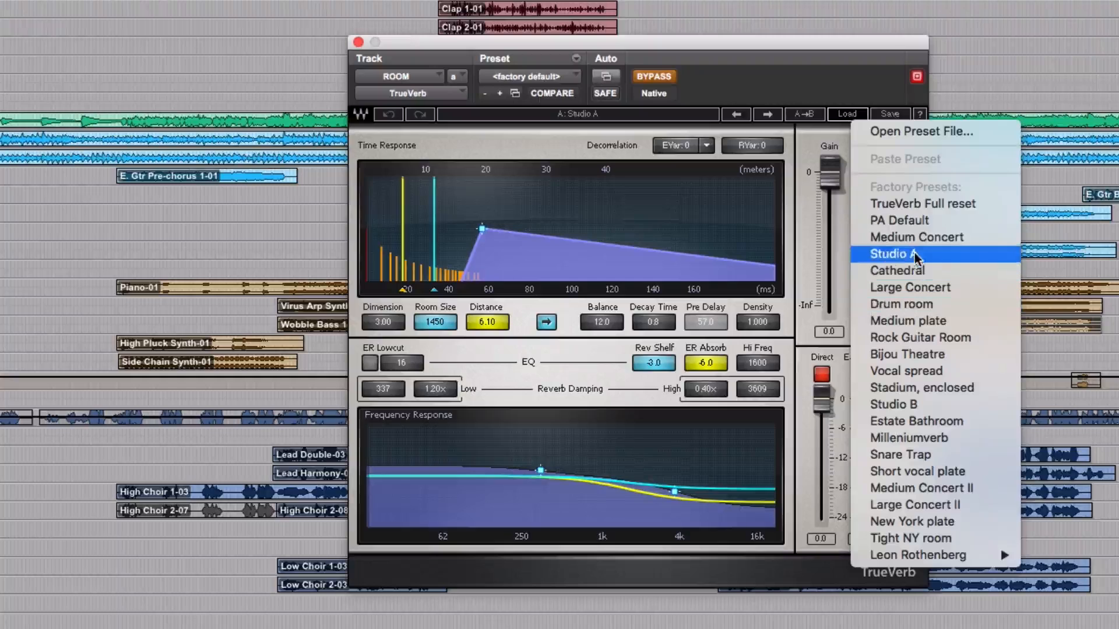
pyautogui.click(753, 67)
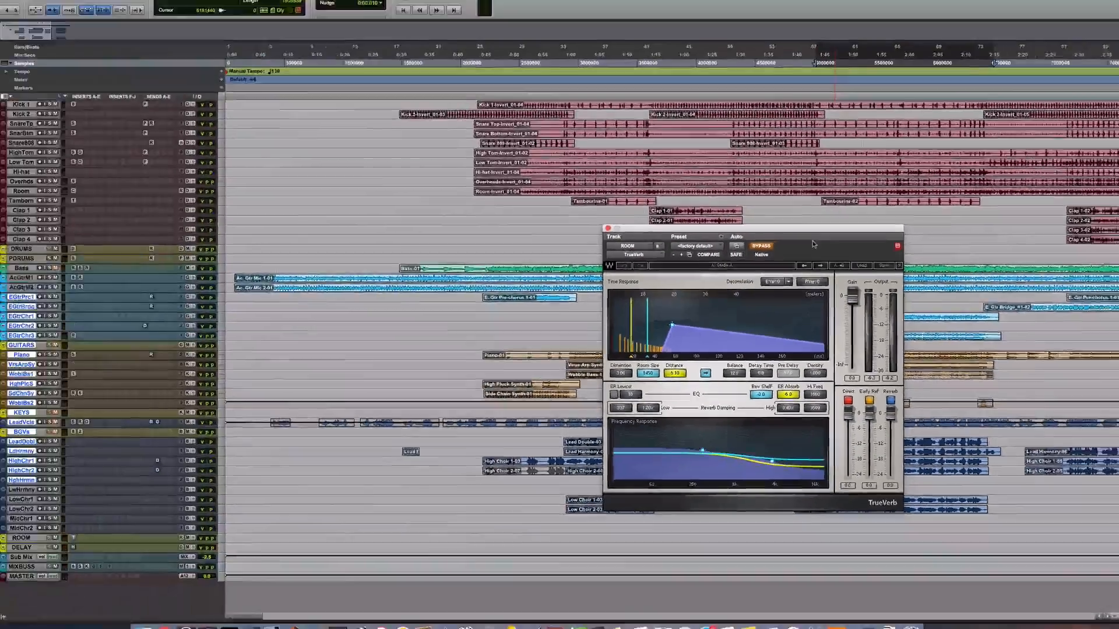
# Bring up the Mix window and move the TrueVerb plug-in window clear of the ROOM return track
pyautogui.press('super+equal')
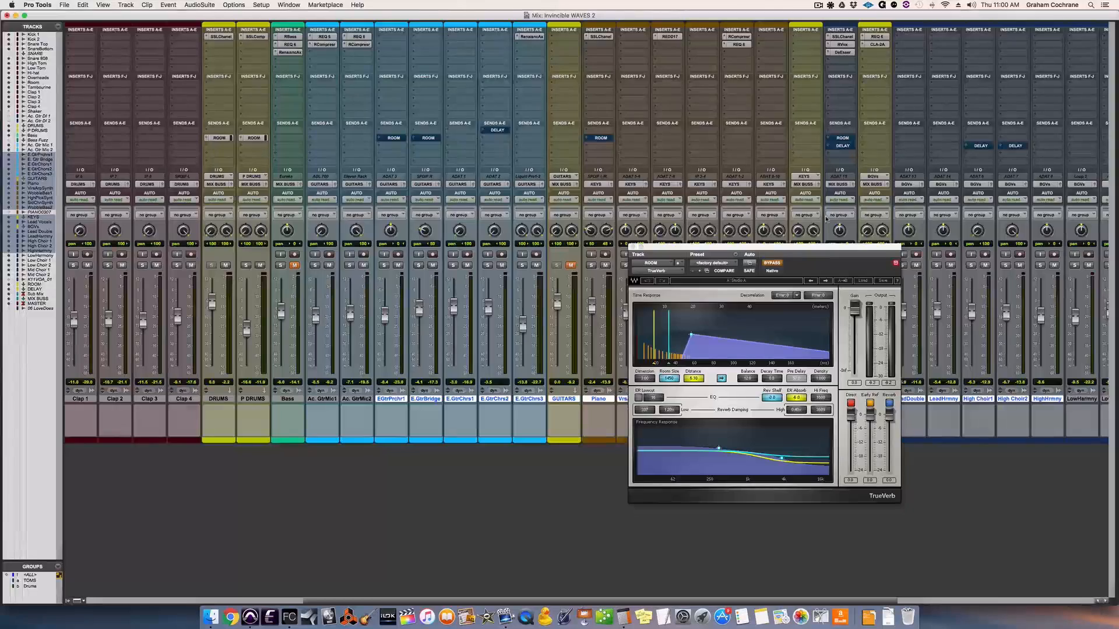
pyautogui.hscroll(10, 826, 219)
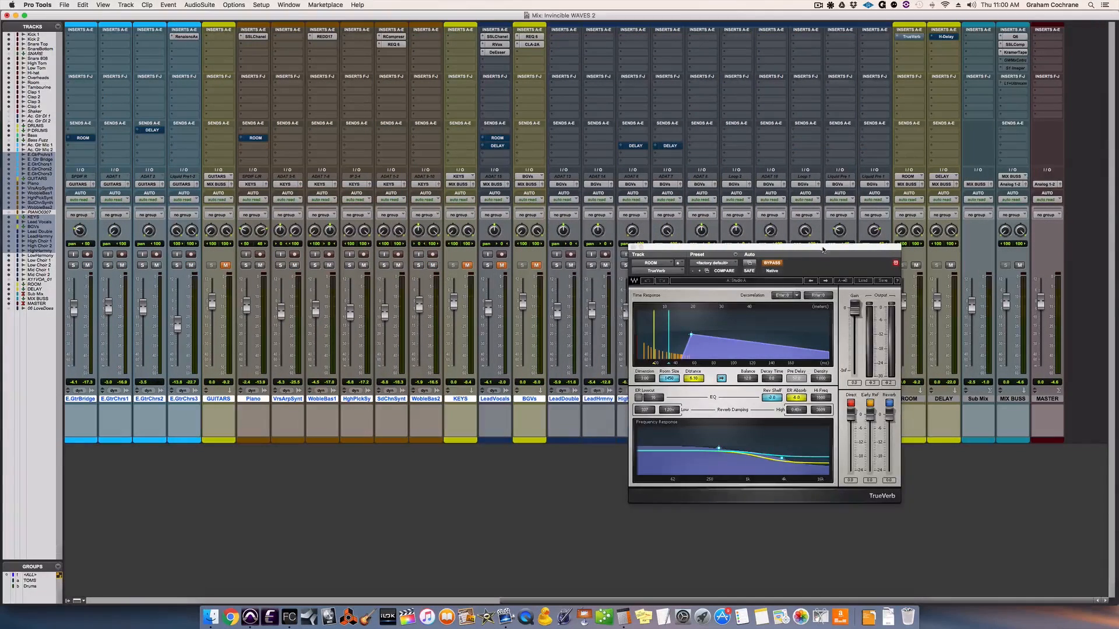
pyautogui.moveTo(822, 243); pyautogui.dragTo(766, 232)
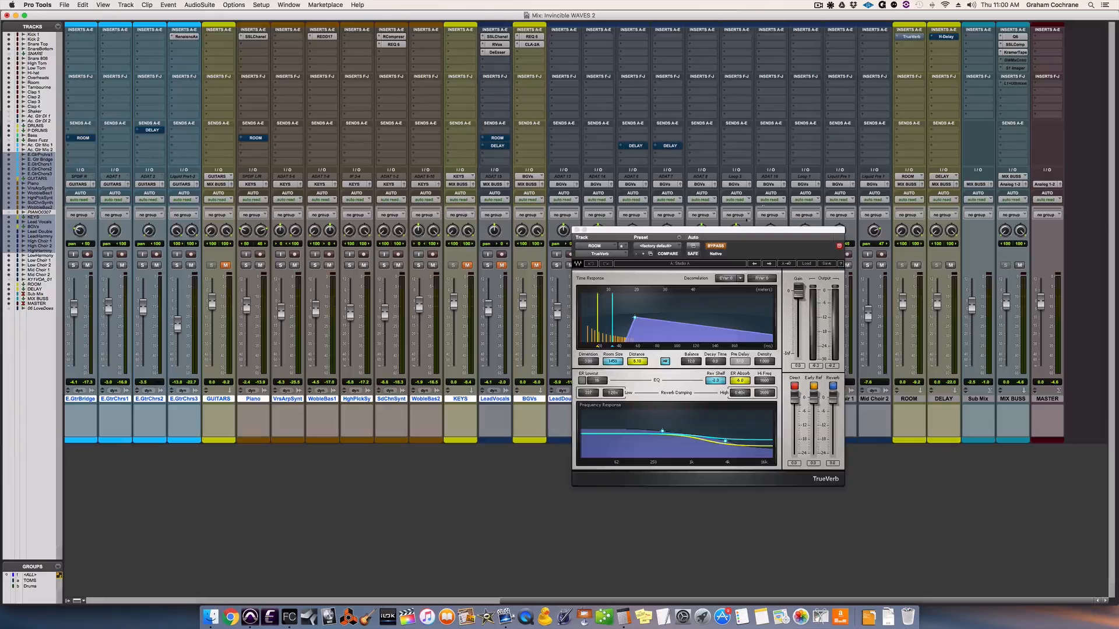
pyautogui.click(717, 246)
# Inspect the ROOM send levels on the Snare Top, DRUMS and P DRUMS tracks, moving the TrueVerb window off the drum buses
pyautogui.hscroll(-10, 564, 205)
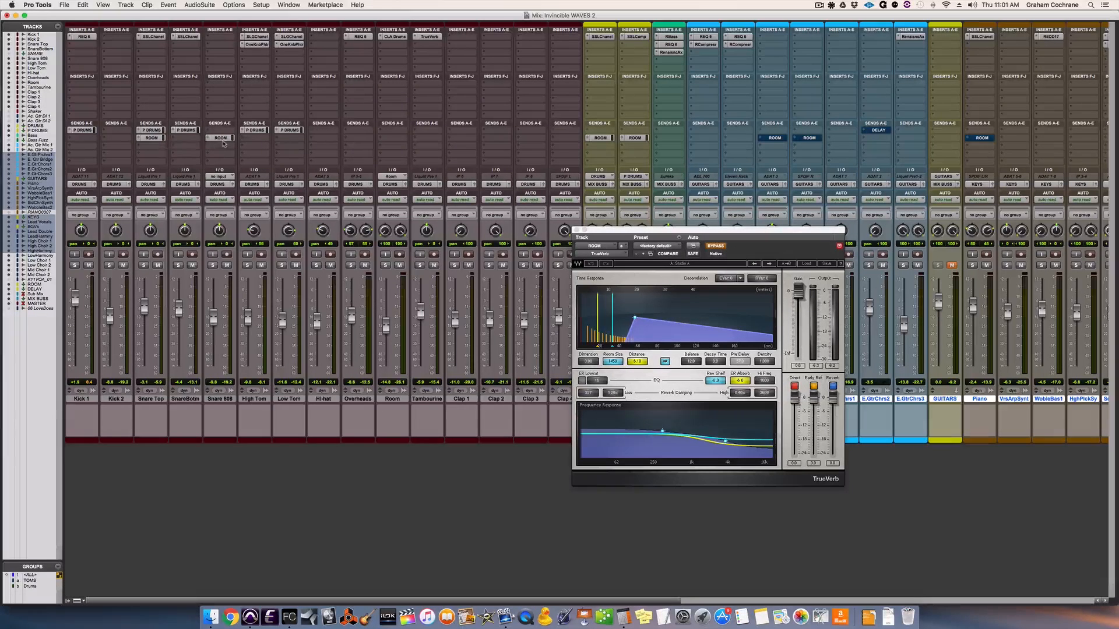
pyautogui.click(152, 138)
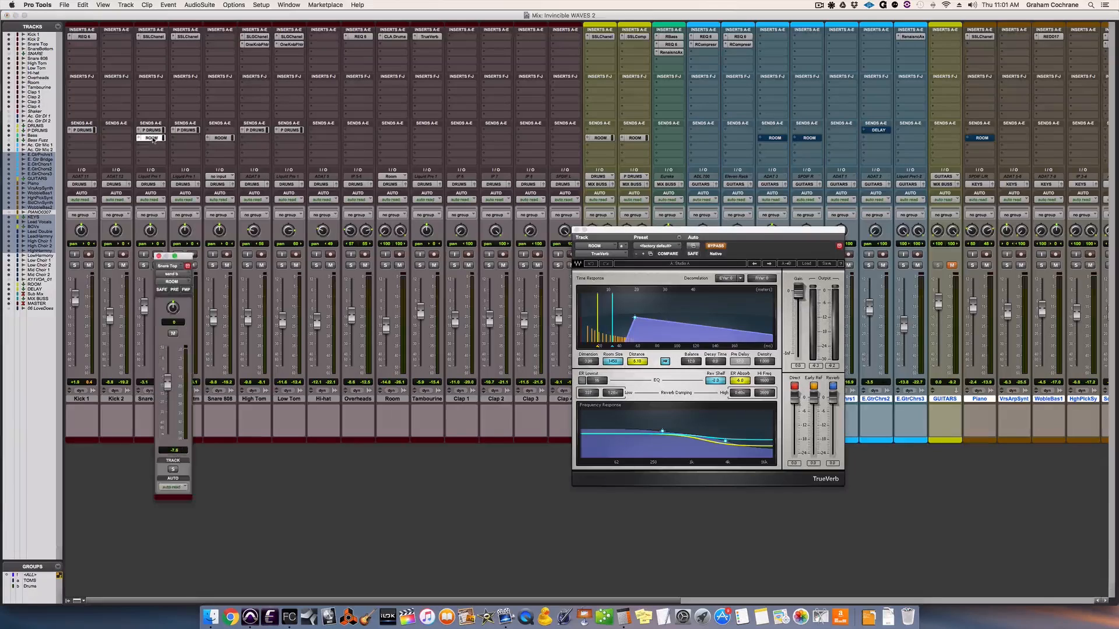
pyautogui.click(159, 257)
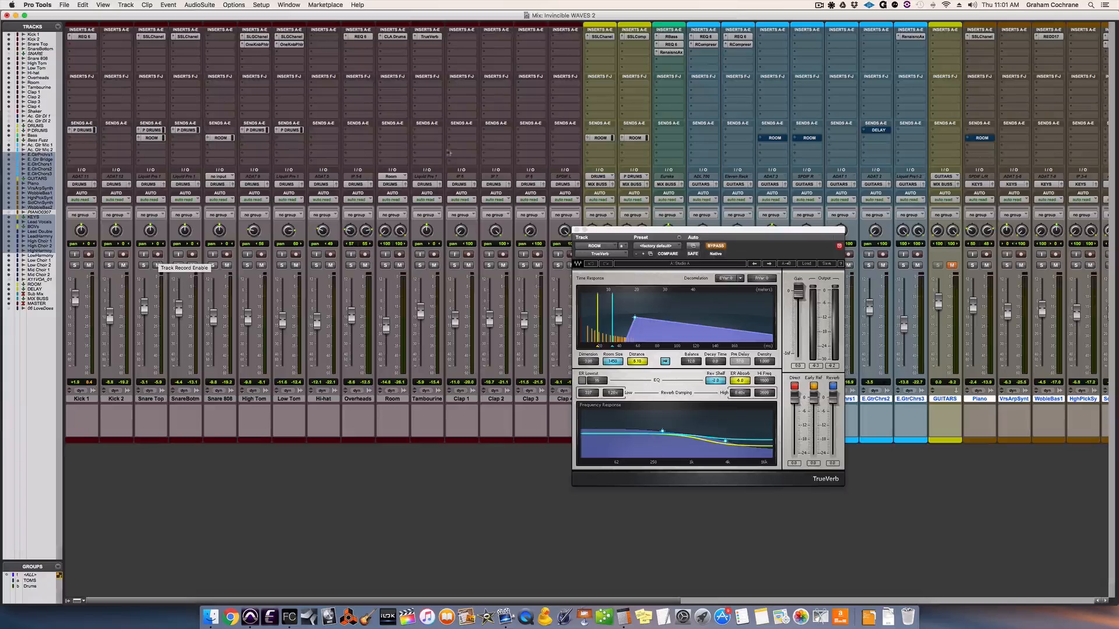
pyautogui.moveTo(623, 232); pyautogui.dragTo(750, 215)
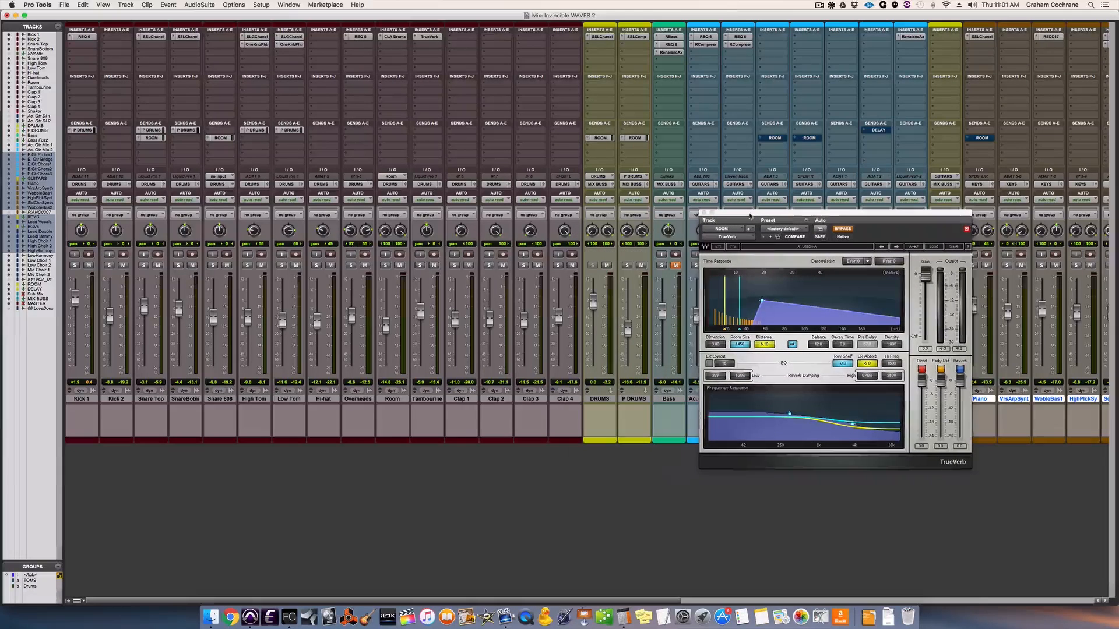
pyautogui.click(600, 138)
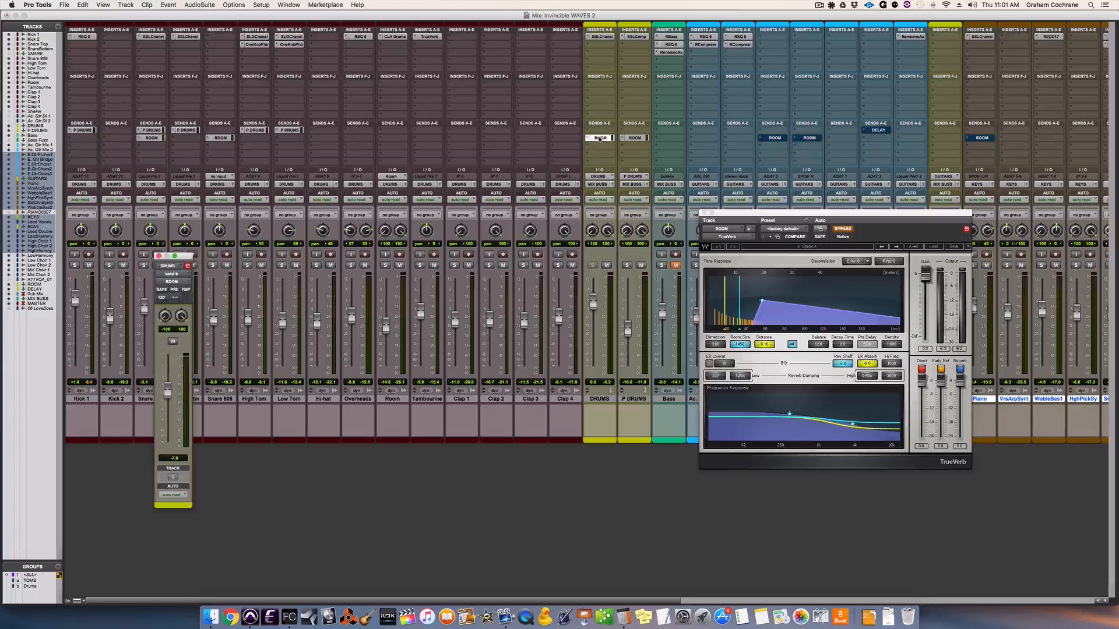
pyautogui.click(630, 139)
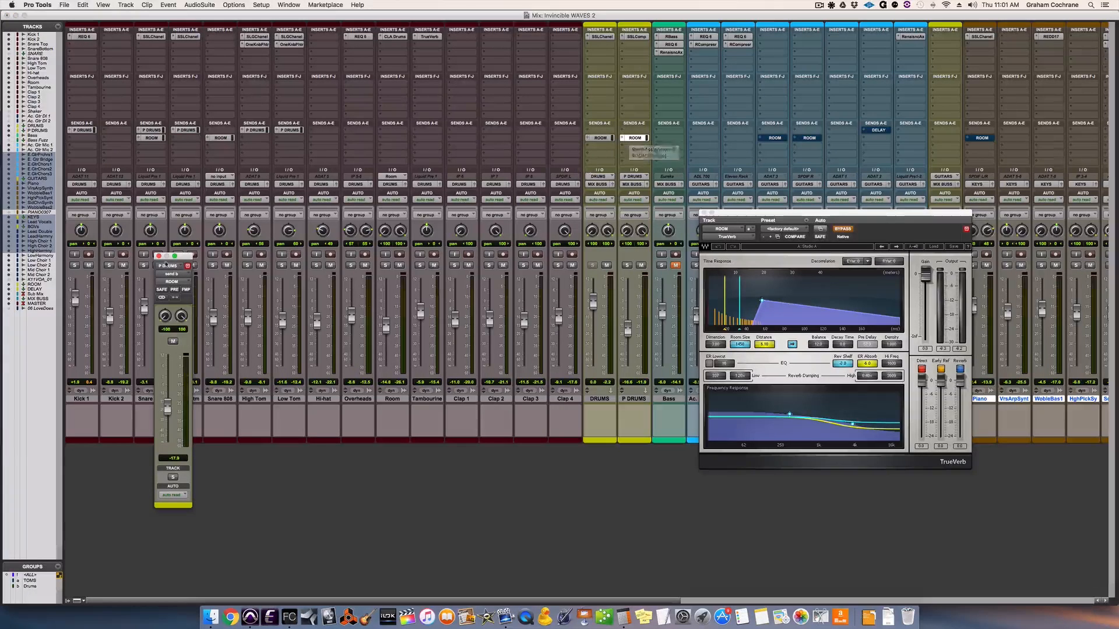
pyautogui.click(159, 256)
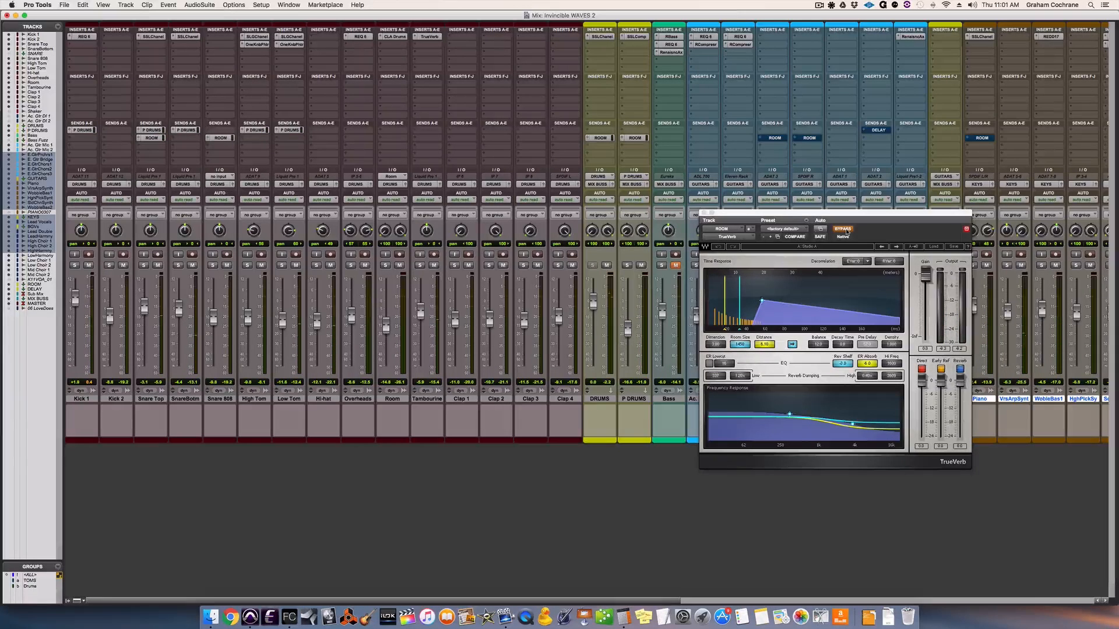
# Compare the drums with and without room reverb by toggling TrueVerb's bypass, leave the reverb active and close the plug-in
pyautogui.click(846, 232)
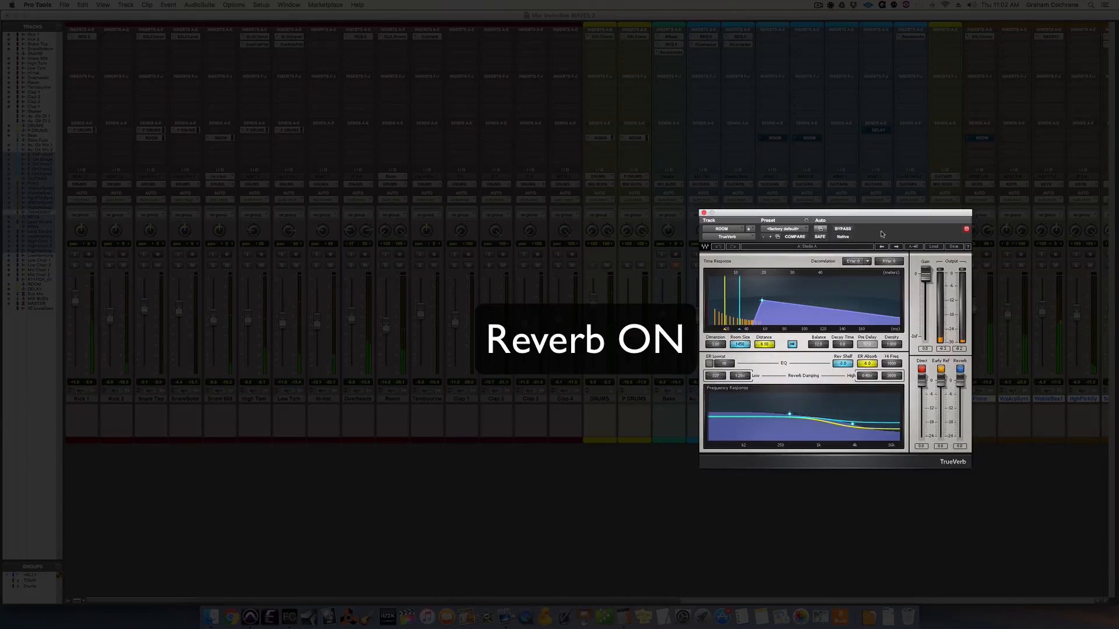
pyautogui.click(841, 233)
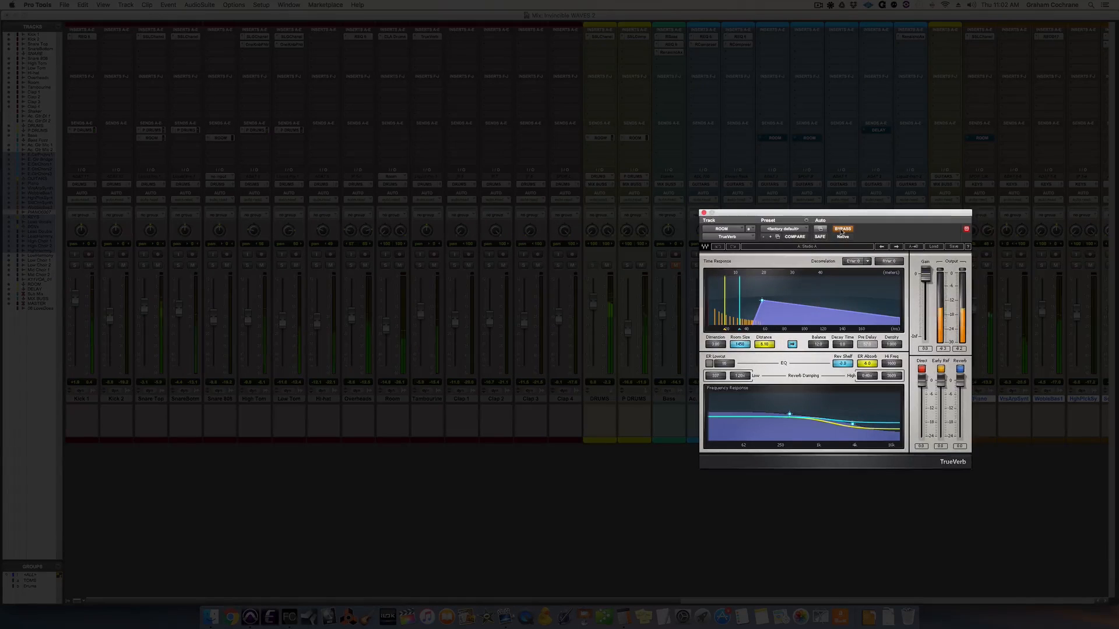
pyautogui.click(841, 233)
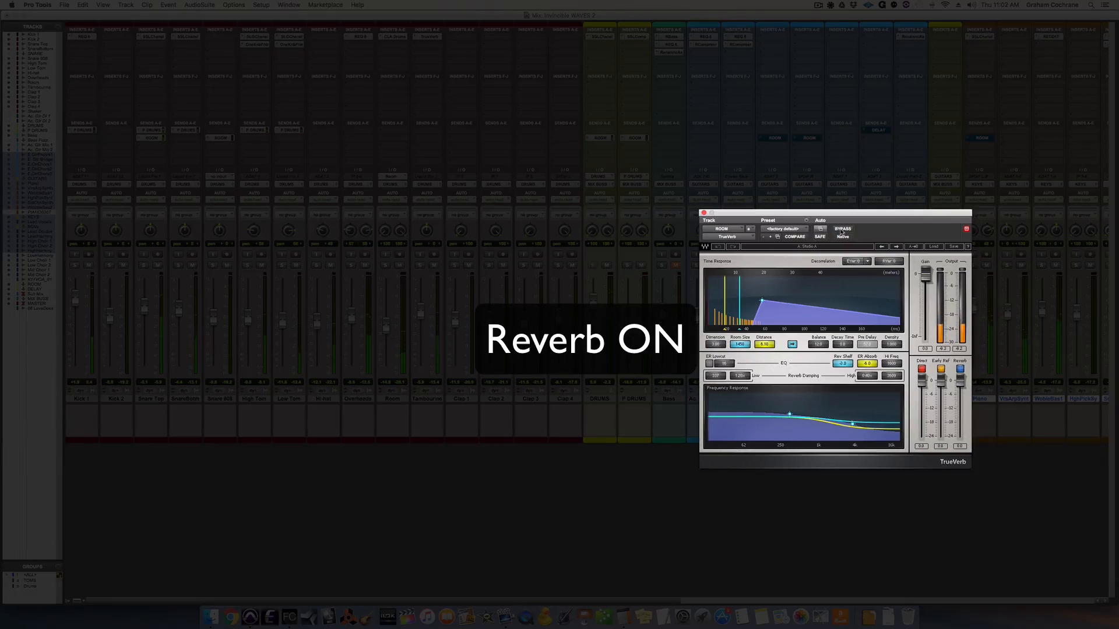
pyautogui.click(841, 233)
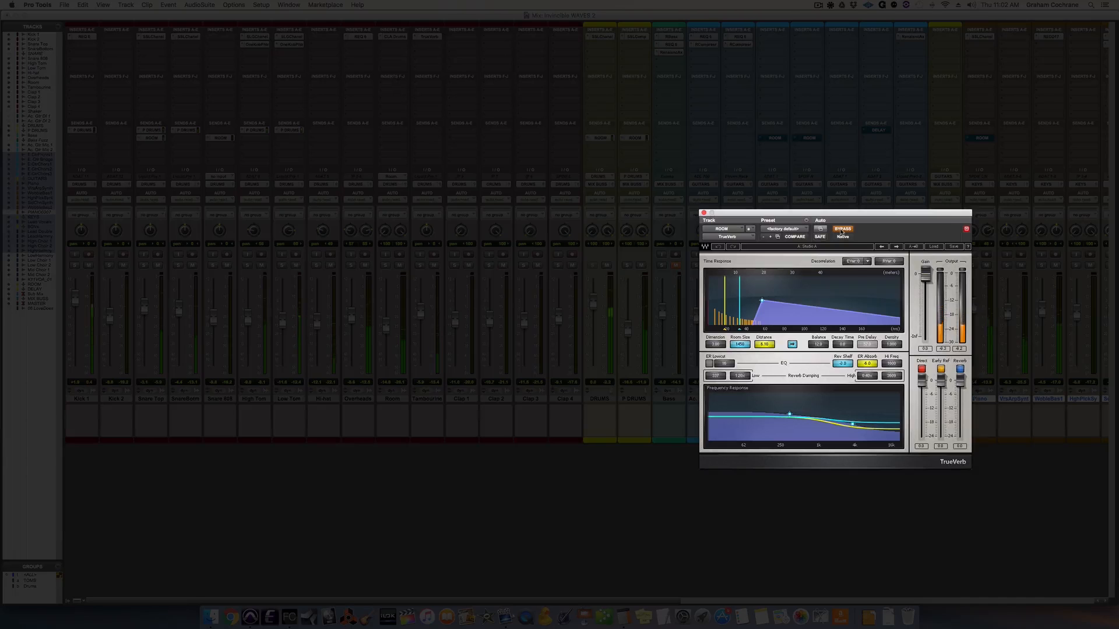
pyautogui.click(841, 233)
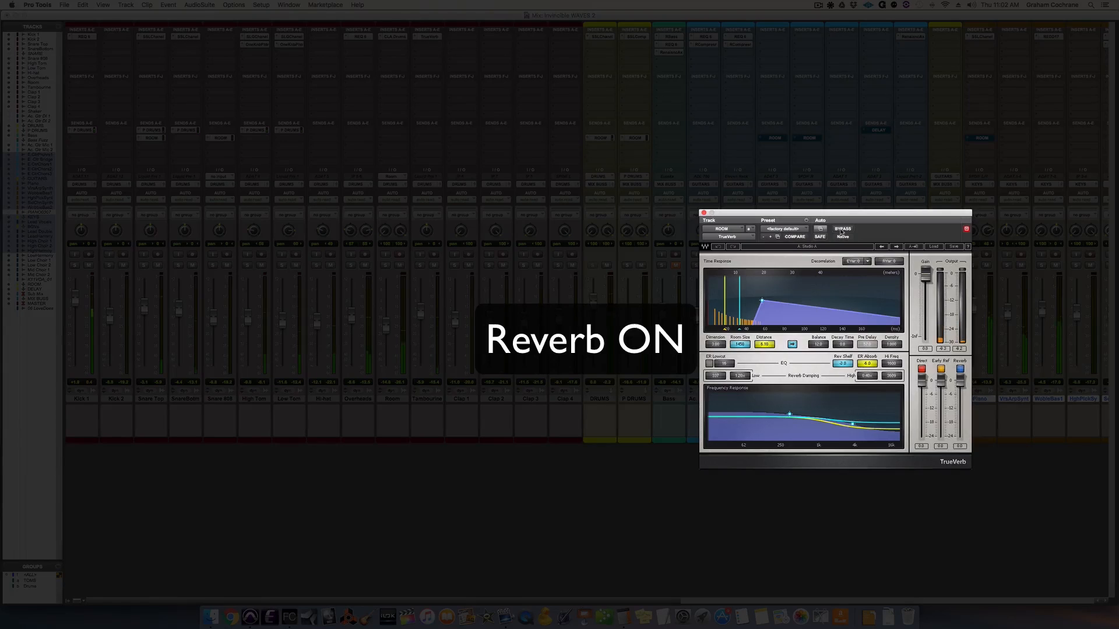
pyautogui.click(842, 229)
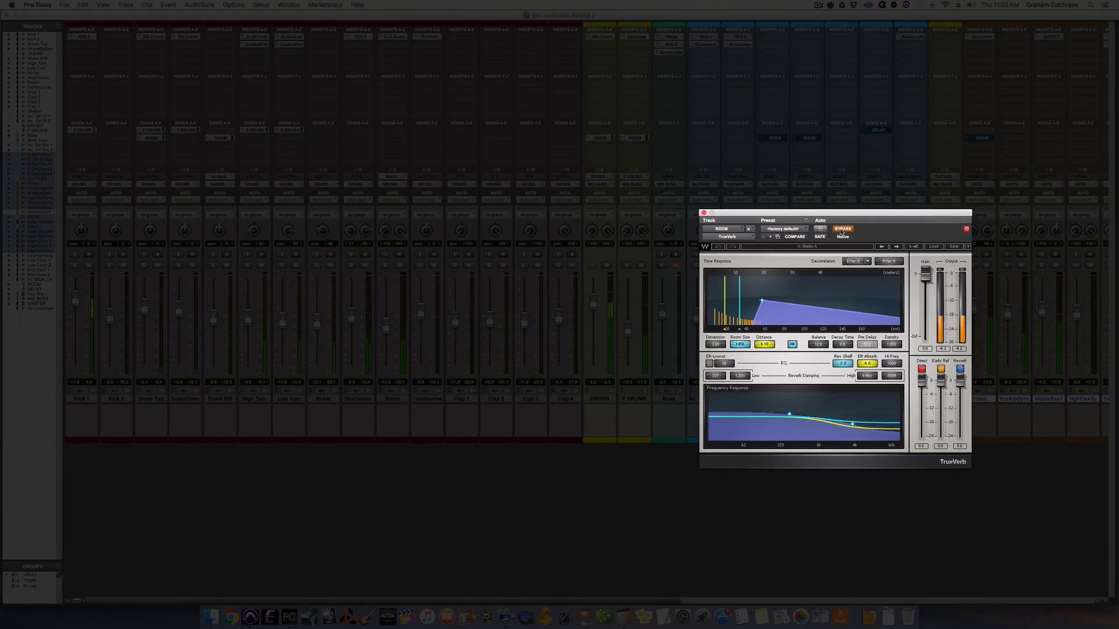
pyautogui.click(842, 229)
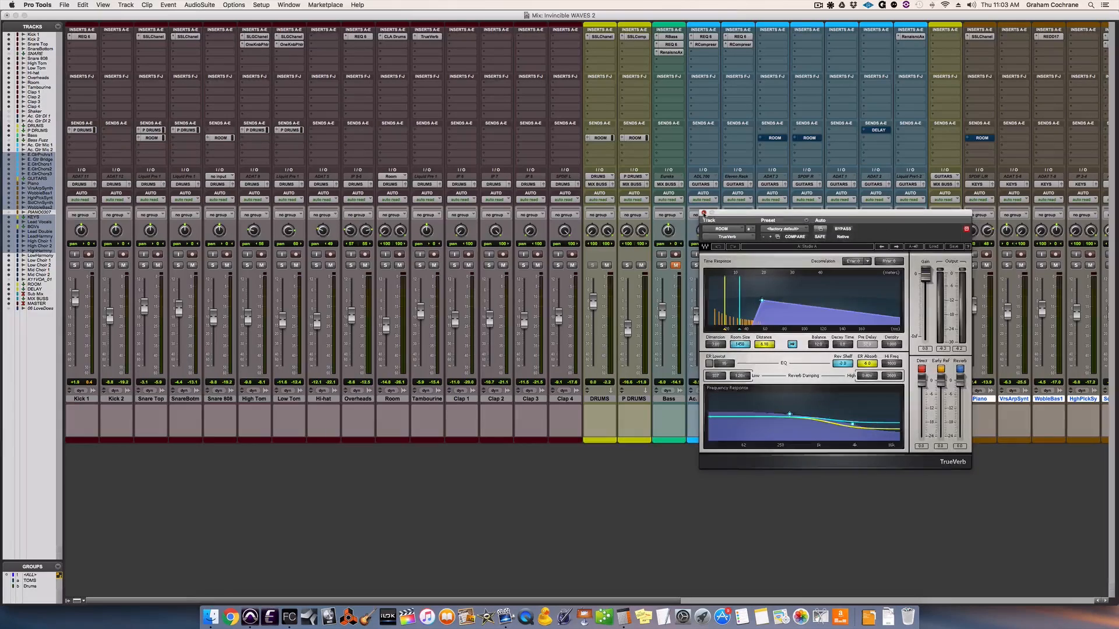
pyautogui.click(703, 214)
# Review the ROOM sends on the DRUMS, P DRUMS, Snare Top and Snare 808 tracks
pyautogui.hscroll(10, 766, 209)
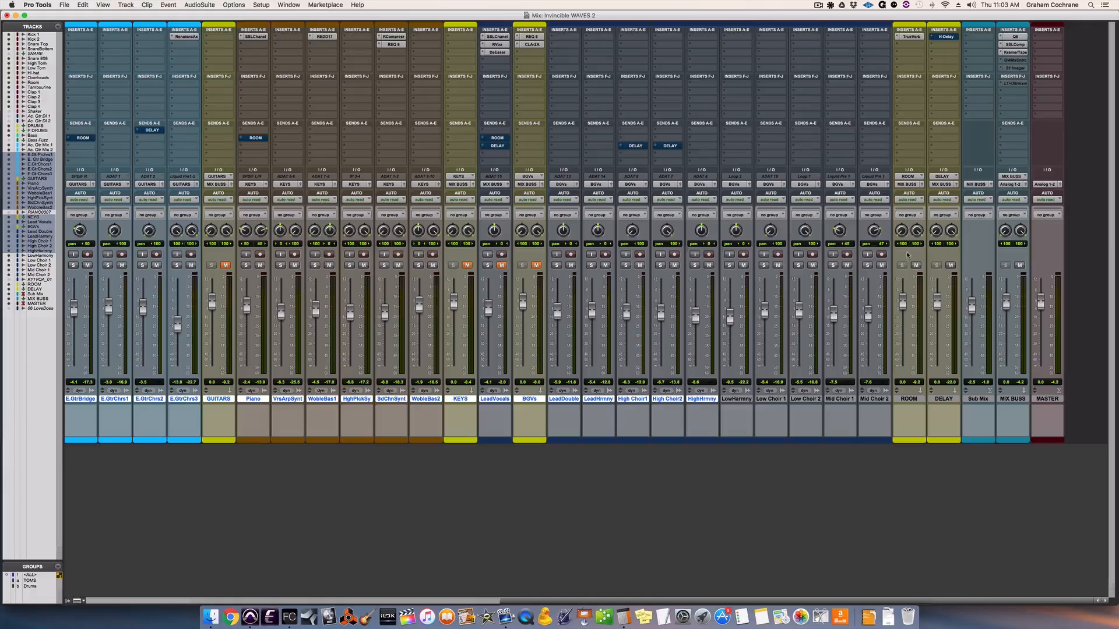
pyautogui.hscroll(-10, 907, 254)
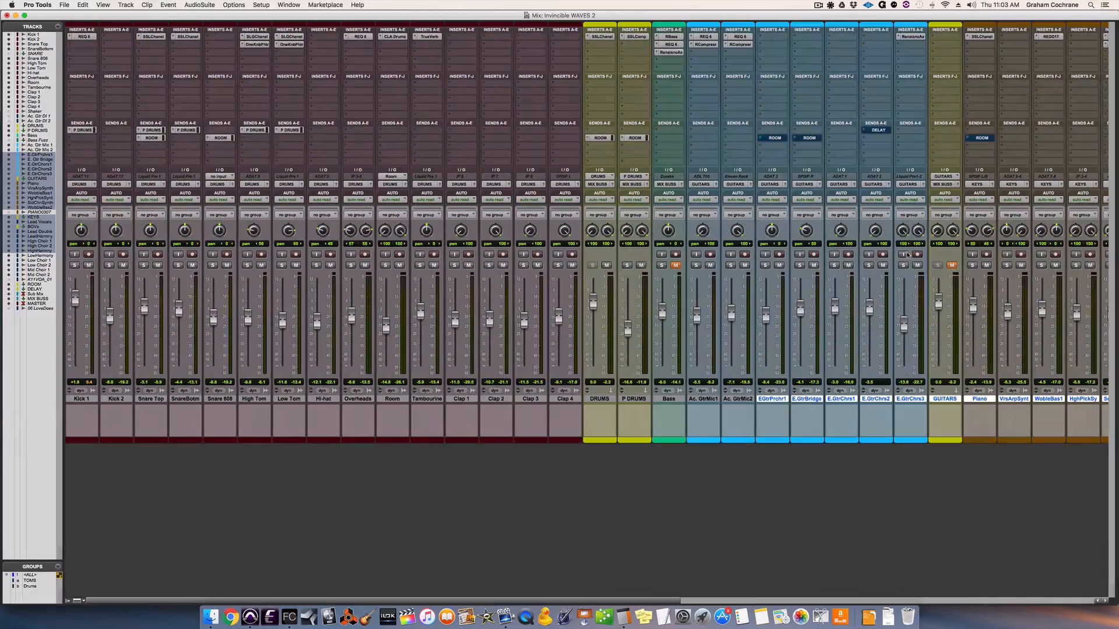
pyautogui.click(599, 138)
pyautogui.click(640, 138)
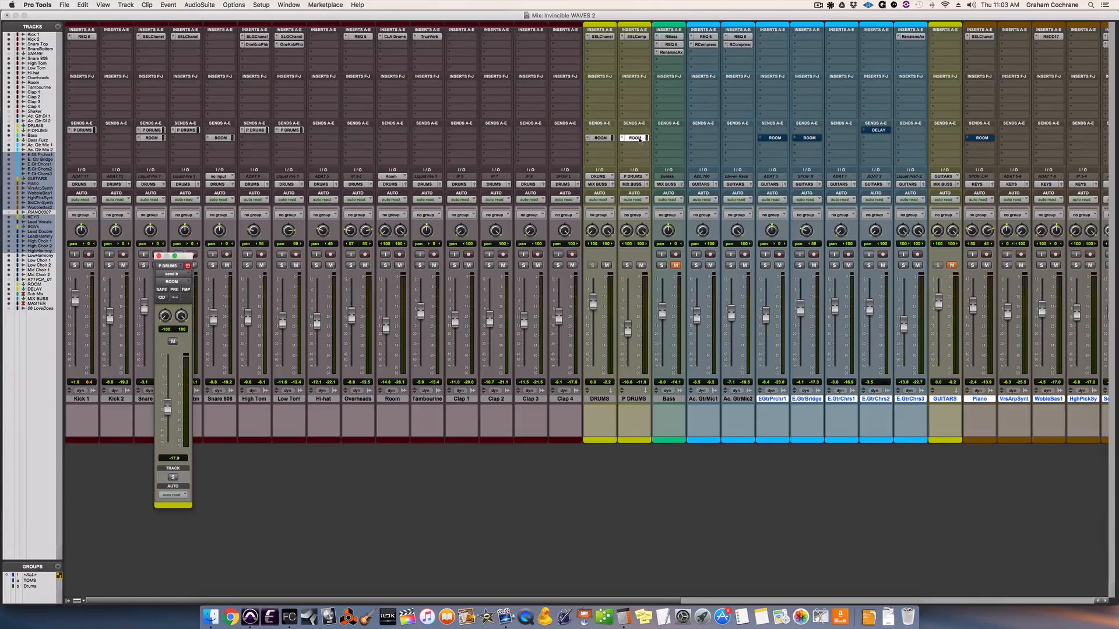
pyautogui.click(161, 138)
pyautogui.click(222, 138)
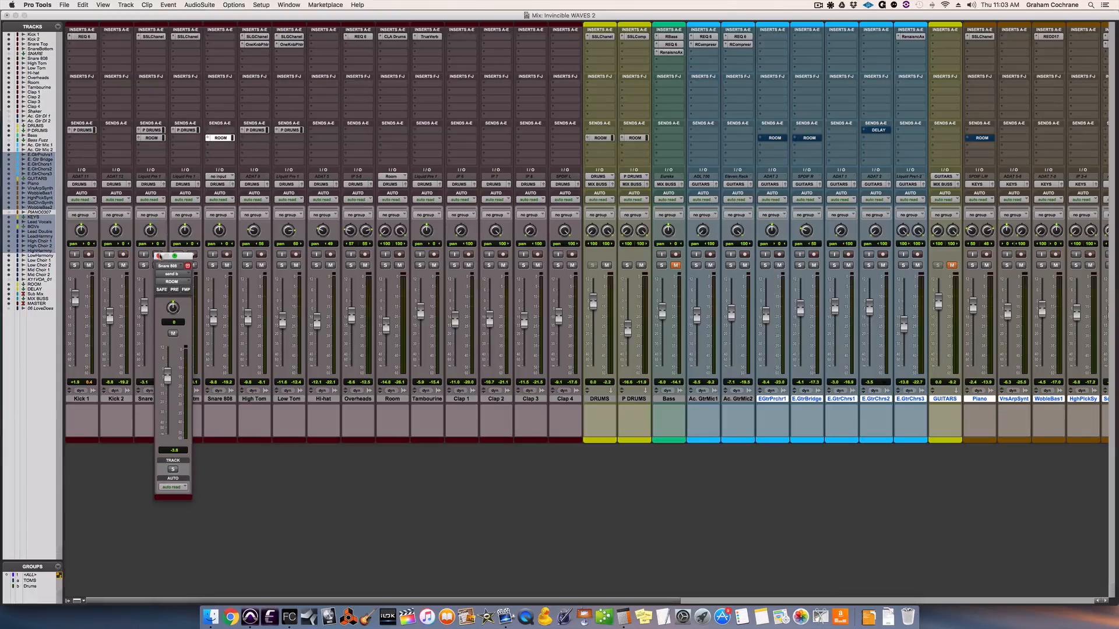
pyautogui.click(601, 138)
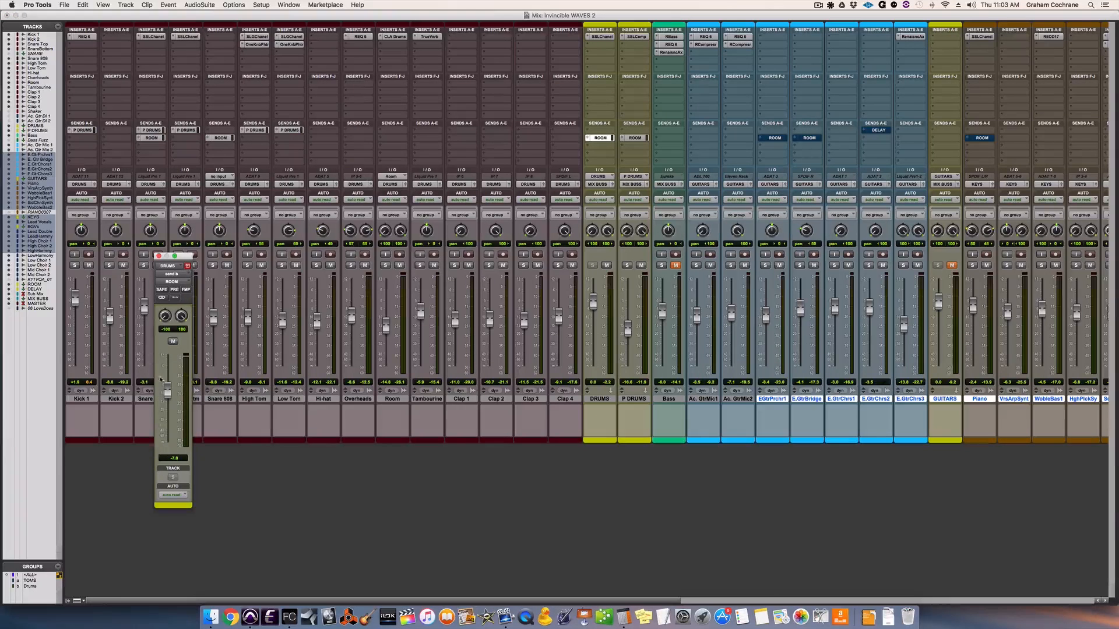
pyautogui.click(159, 256)
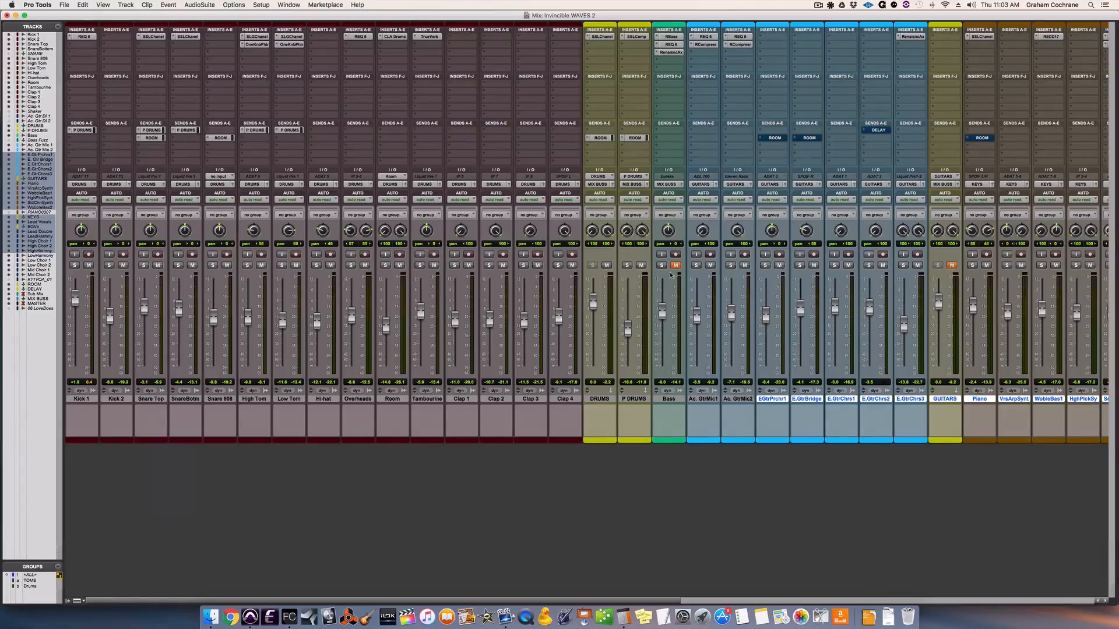
# Examine the TrueVerb settings on the ROOM return track and close the plug-in
pyautogui.hscroll(10, 816, 175)
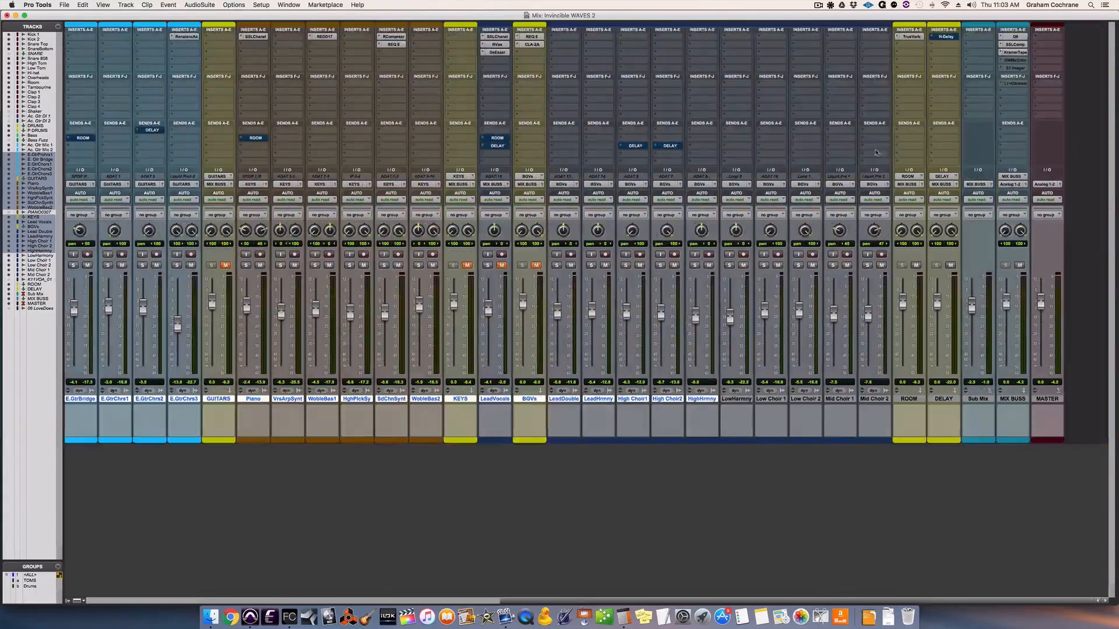
pyautogui.click(911, 37)
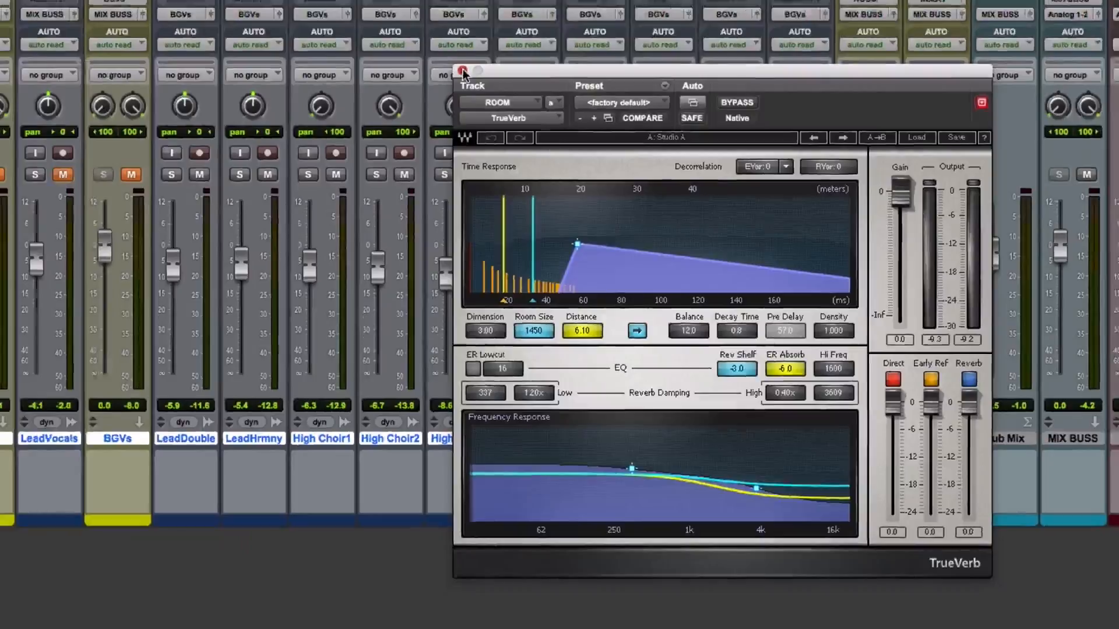
pyautogui.click(462, 71)
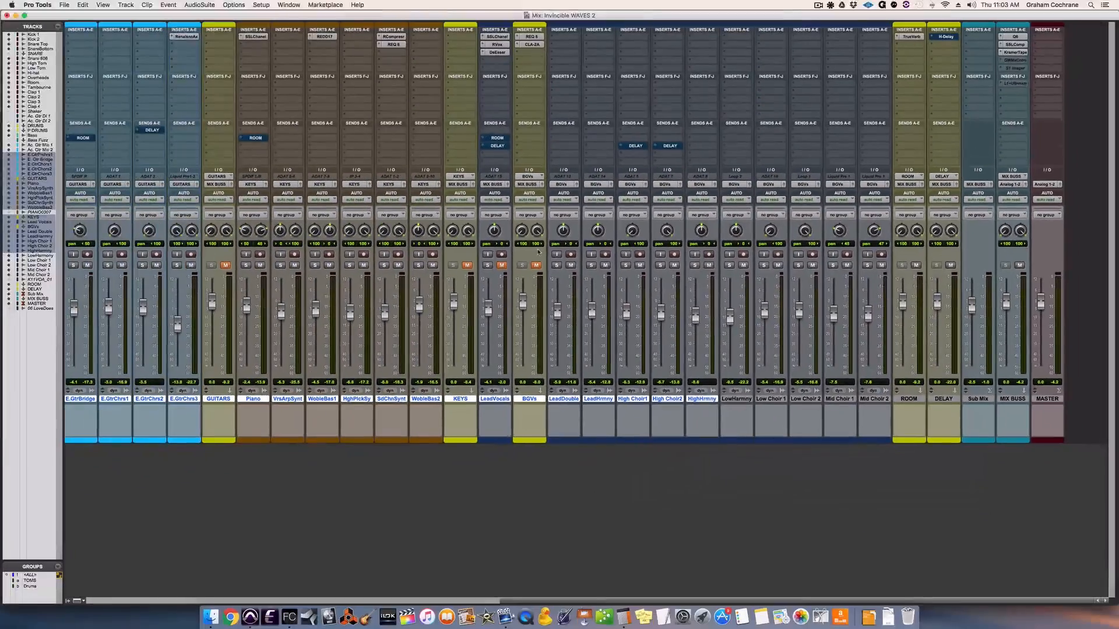
# Unmute the ROOM sends on the EGtrPrchr1, E.GtrBridge, Piano and LeadVocals tracks
pyautogui.hscroll(-10, 538, 251)
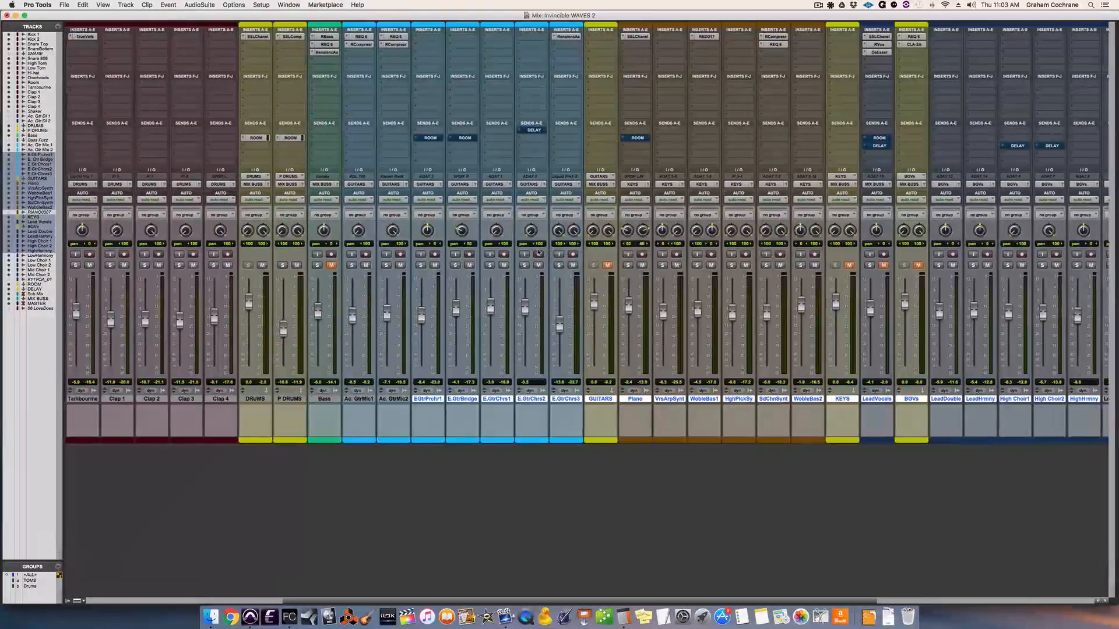
pyautogui.click(434, 138)
pyautogui.click(463, 138)
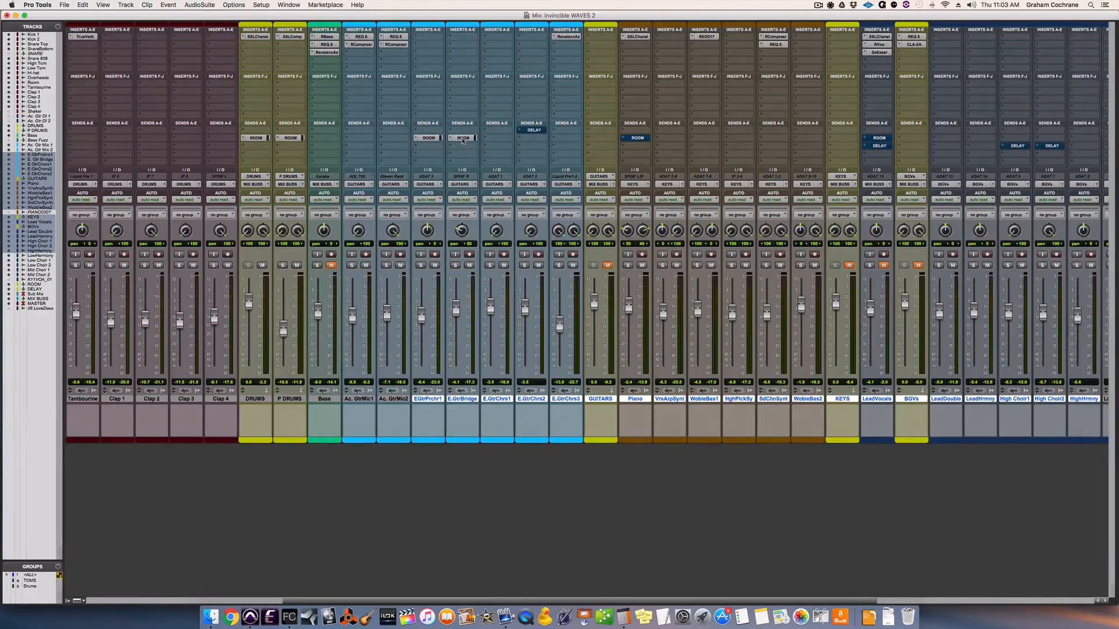
pyautogui.click(637, 138)
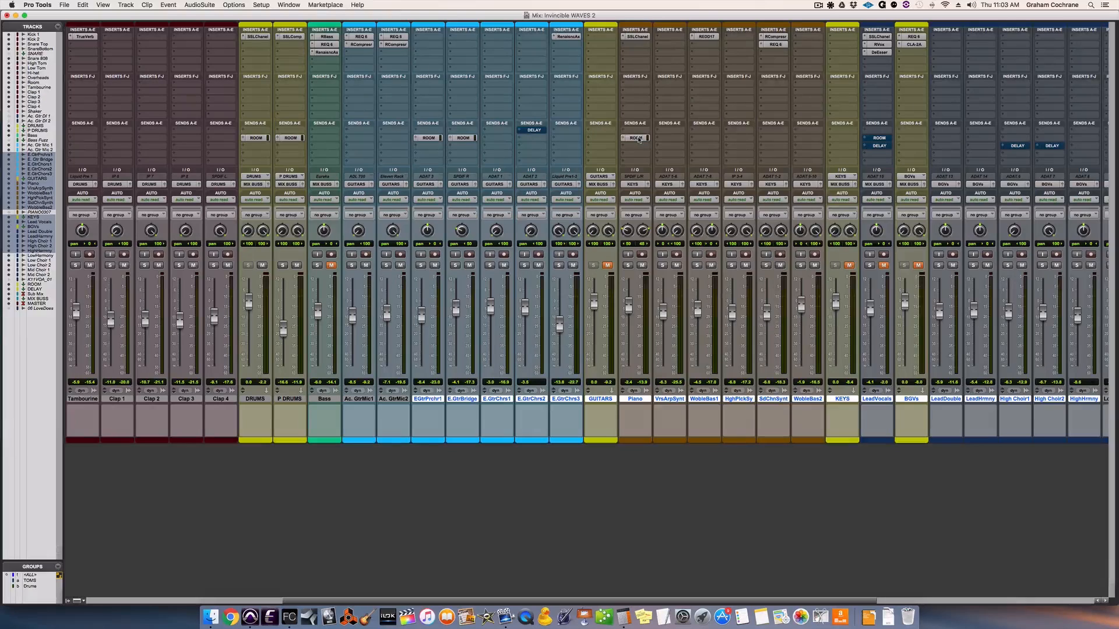
pyautogui.click(884, 138)
# Unmute LeadVocals and the KEYS and GUITARS buses, and solo LeadVocals, Piano, EGtrPrchr1 and E.GtrBridge
pyautogui.hscroll(2, 884, 142)
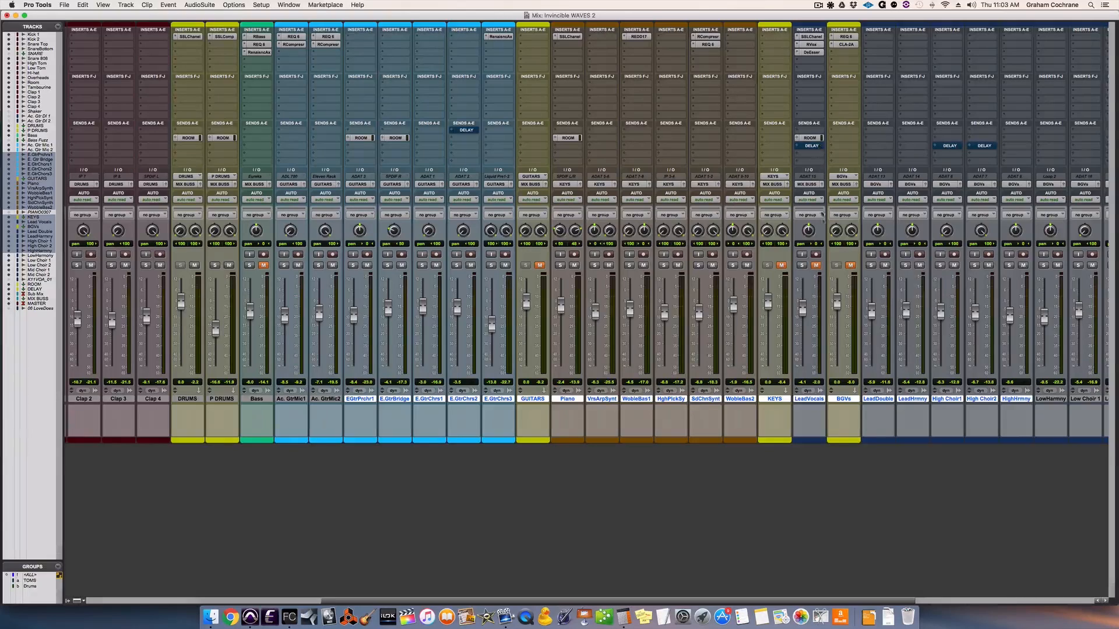
pyautogui.click(816, 266)
pyautogui.click(802, 266)
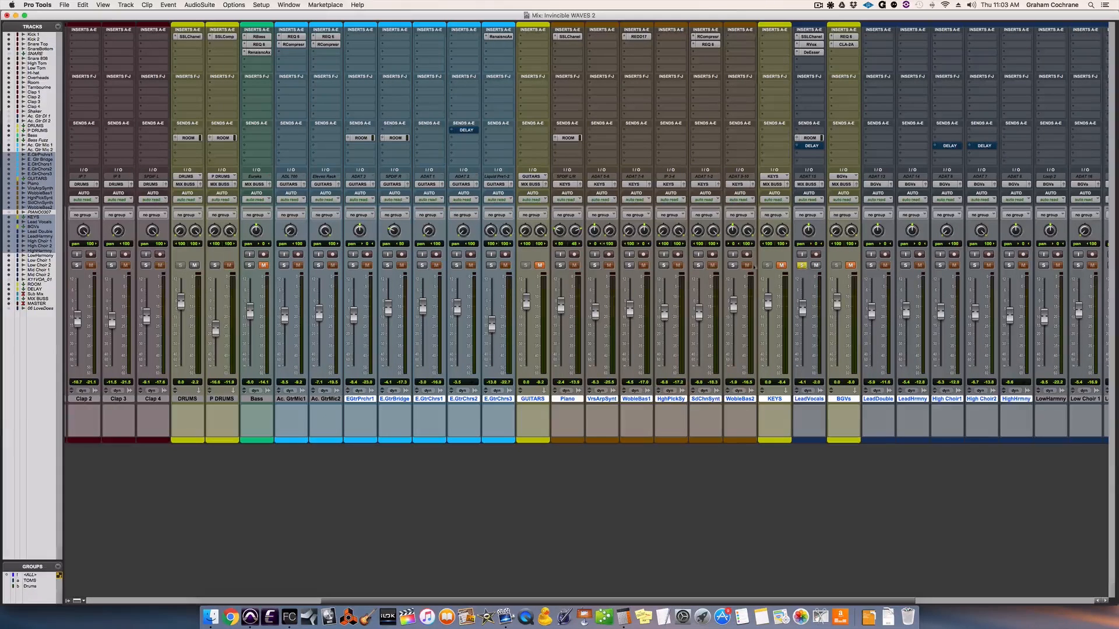
pyautogui.click(561, 266)
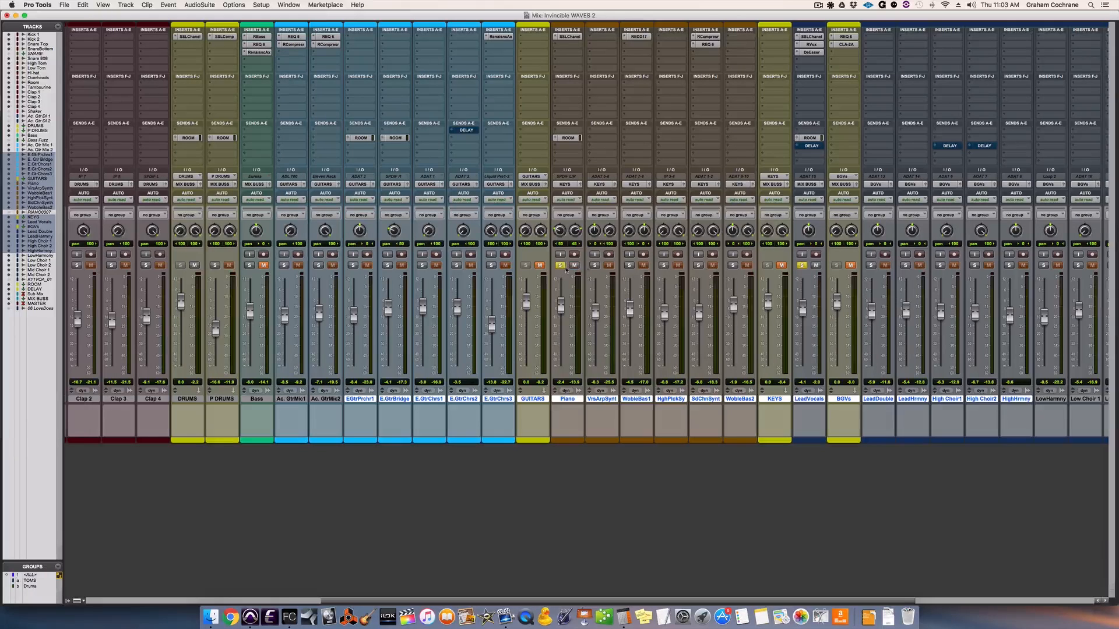
pyautogui.click(781, 266)
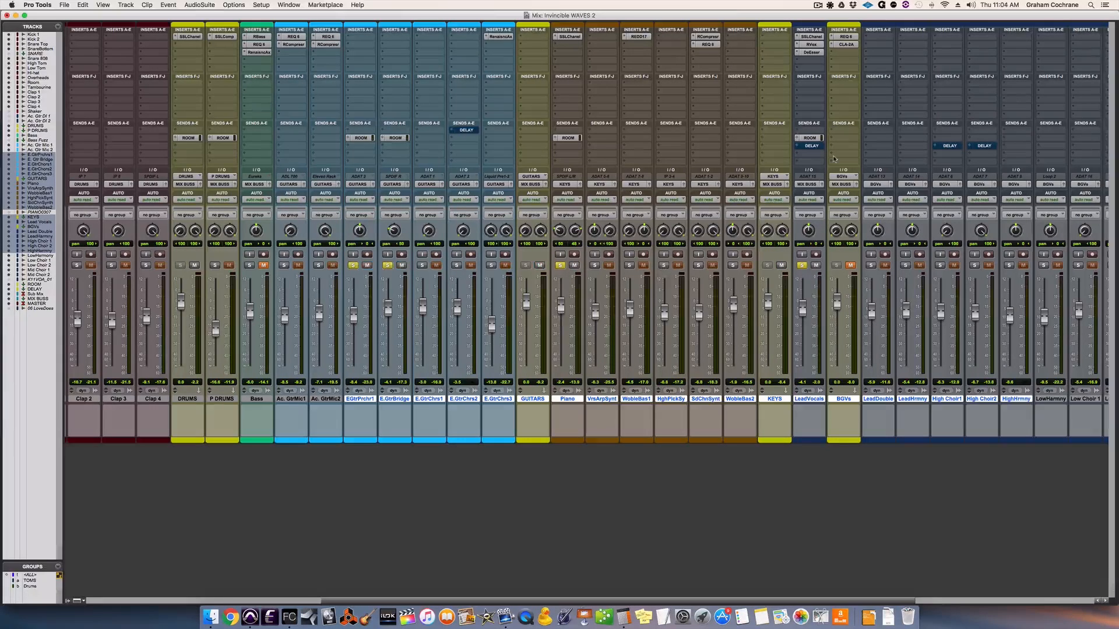
# Play the soloed tracks and bypass and re-enable TrueVerb on the ROOM return to compare the sound
pyautogui.press('space')
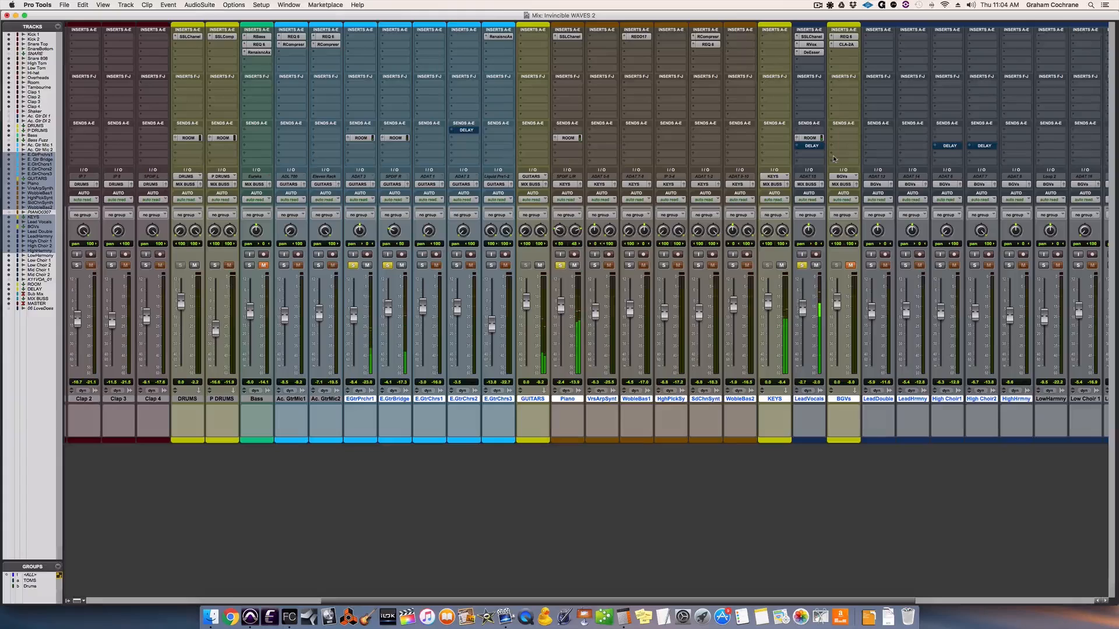
pyautogui.hscroll(8, 834, 158)
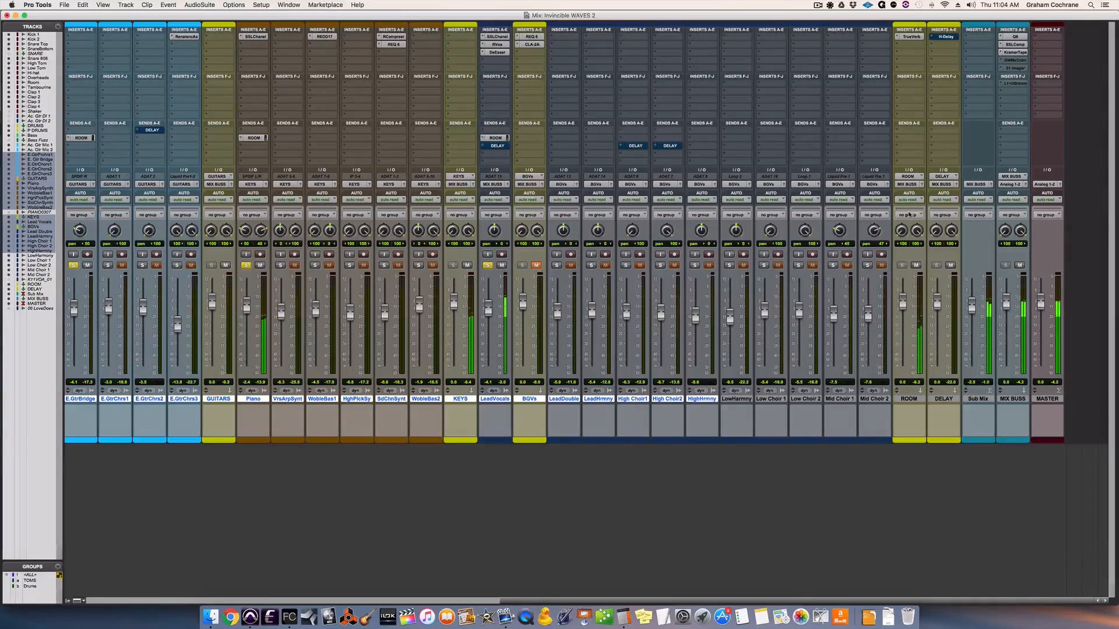
pyautogui.keyDown('super'); pyautogui.click(917, 40); pyautogui.keyUp('super')
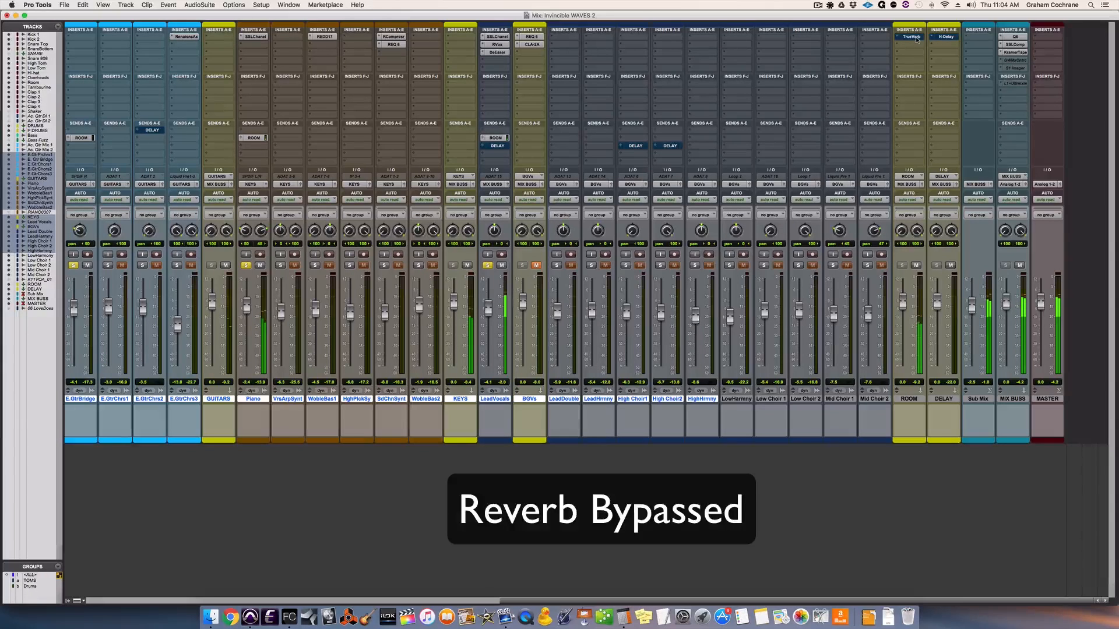
pyautogui.keyDown('super'); pyautogui.click(916, 38); pyautogui.keyUp('super')
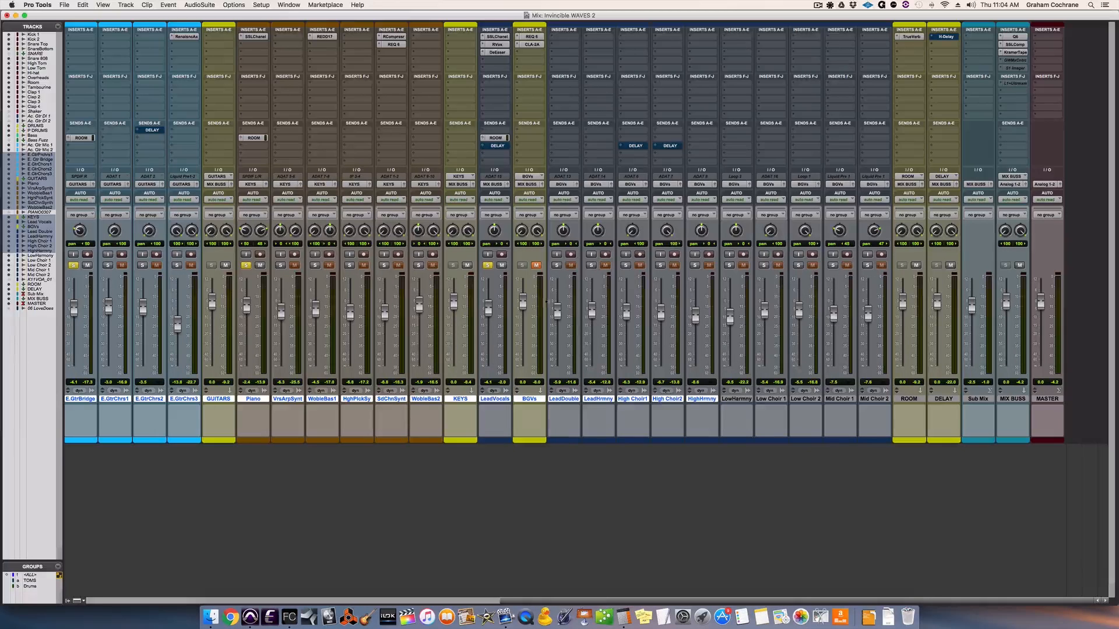
# Clear all track solos and unmute the BGVs bus
pyautogui.hscroll(-15, 486, 260)
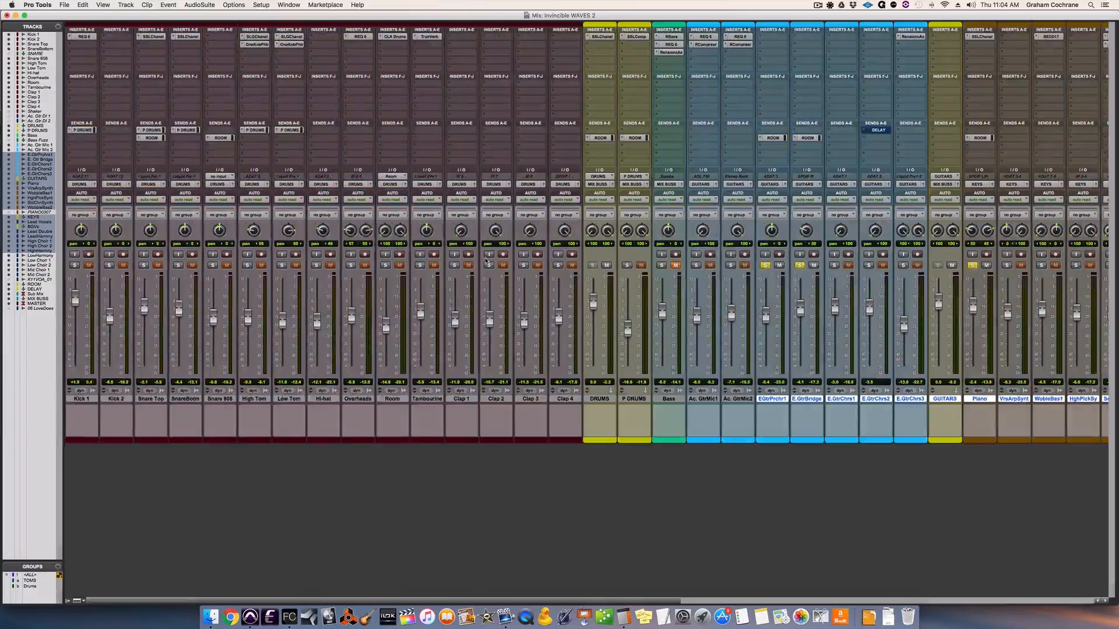
pyautogui.keyDown('alt'); pyautogui.click(765, 265); pyautogui.keyUp('alt')
pyautogui.hscroll(15, 677, 265)
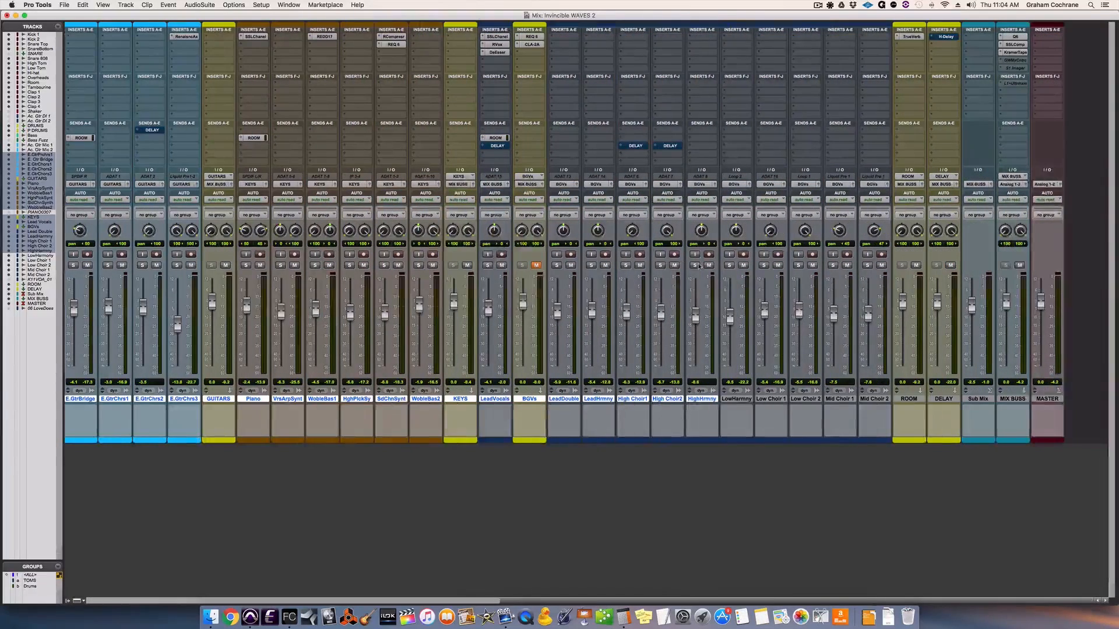
pyautogui.click(536, 266)
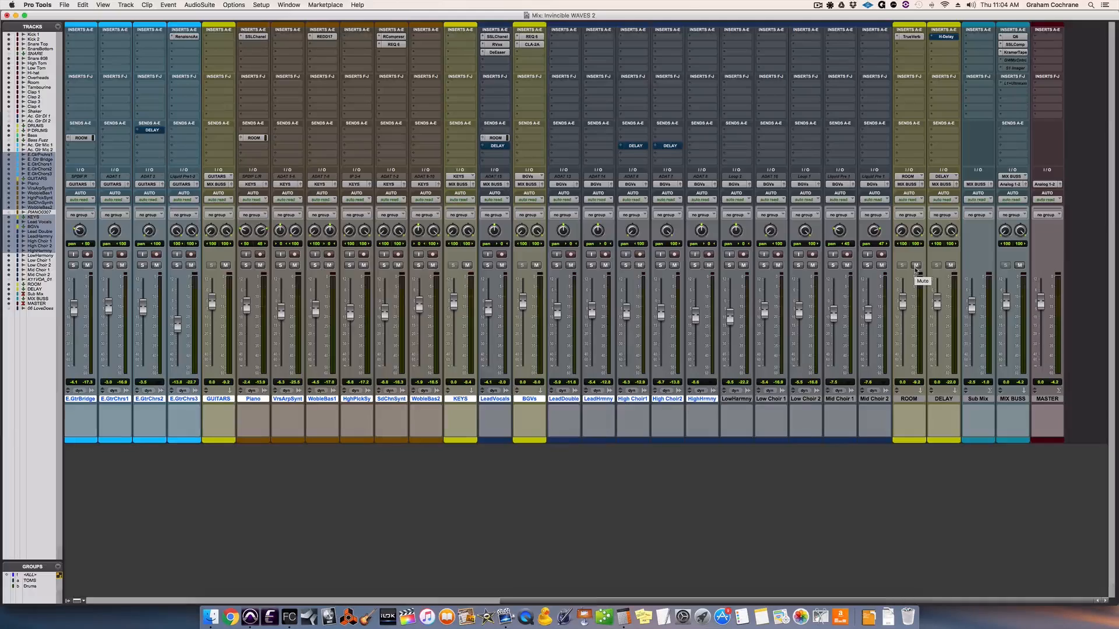
# Play the full mix, mute and unmute the ROOM return twice to compare the reverb, and stop playback
pyautogui.press('space')
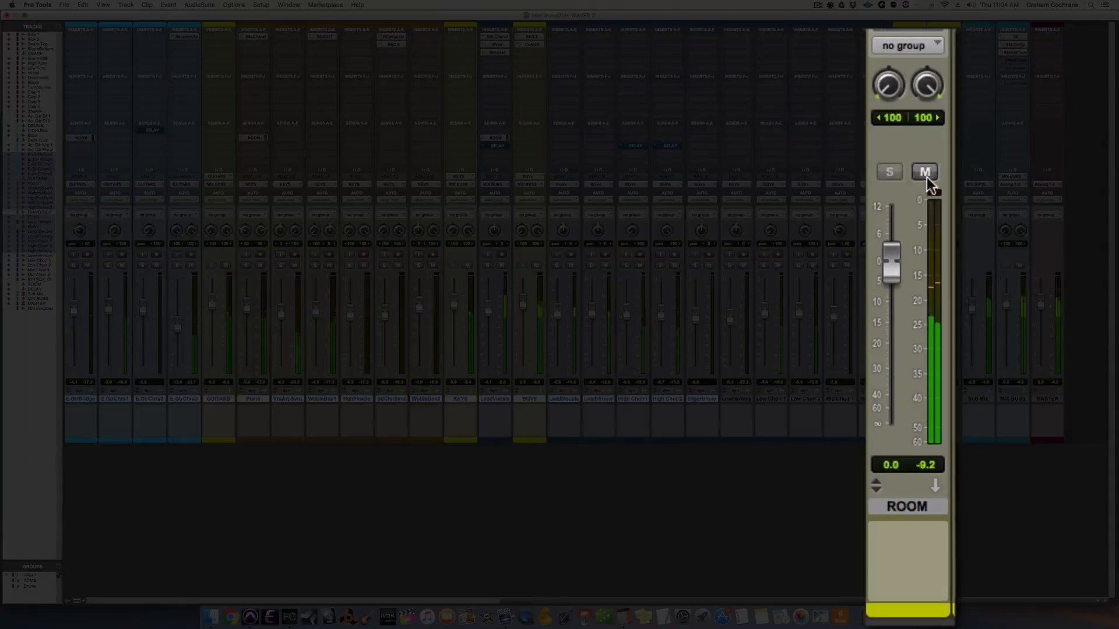
pyautogui.click(926, 177)
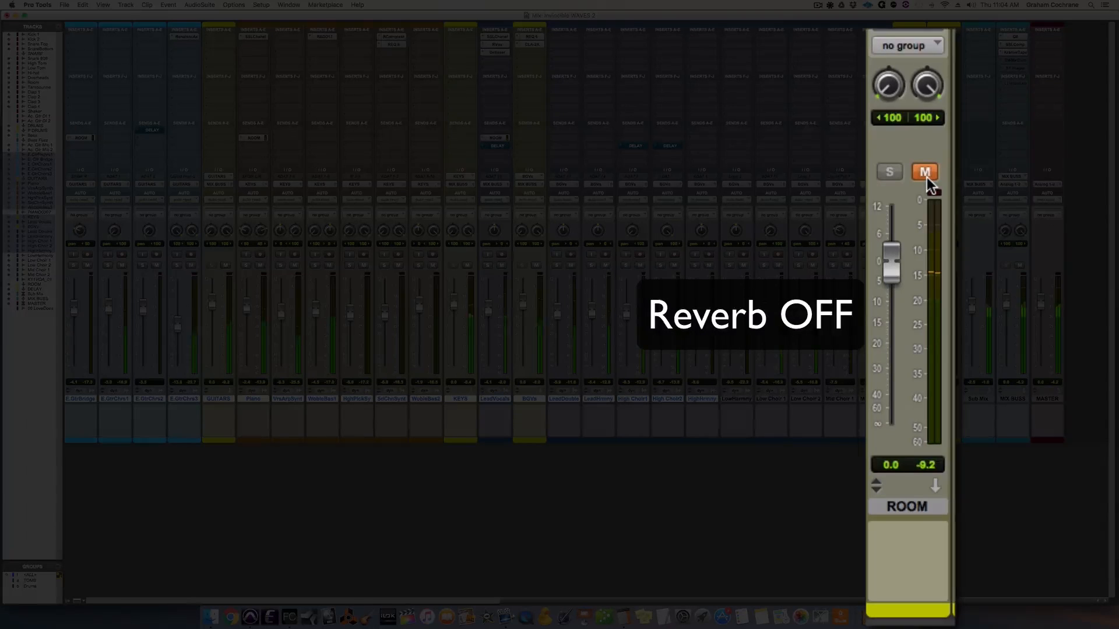
pyautogui.click(926, 178)
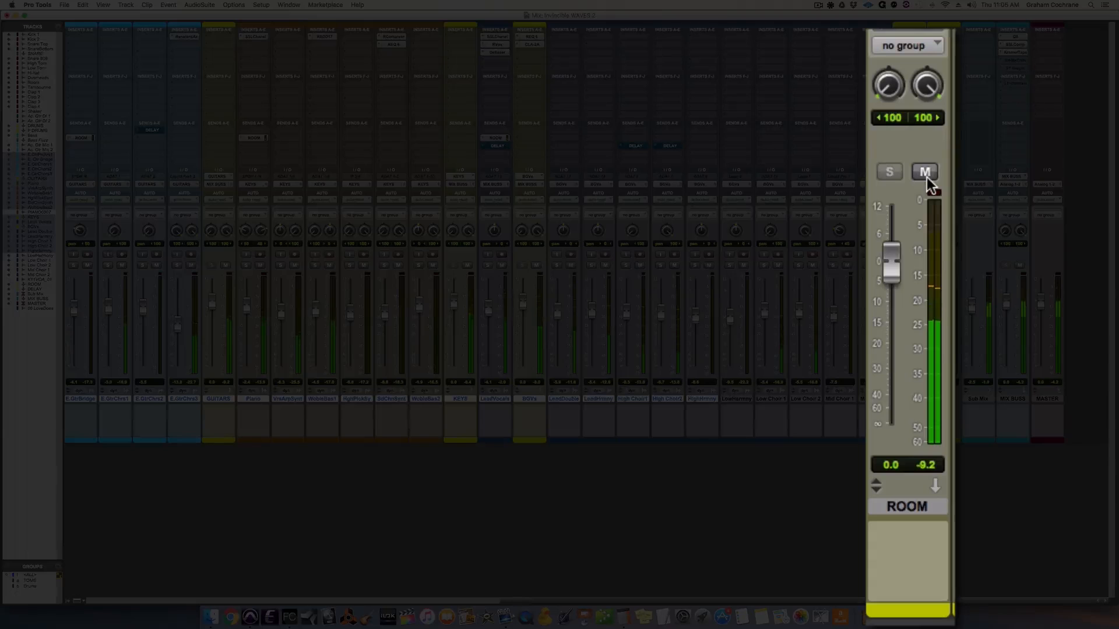
pyautogui.click(927, 177)
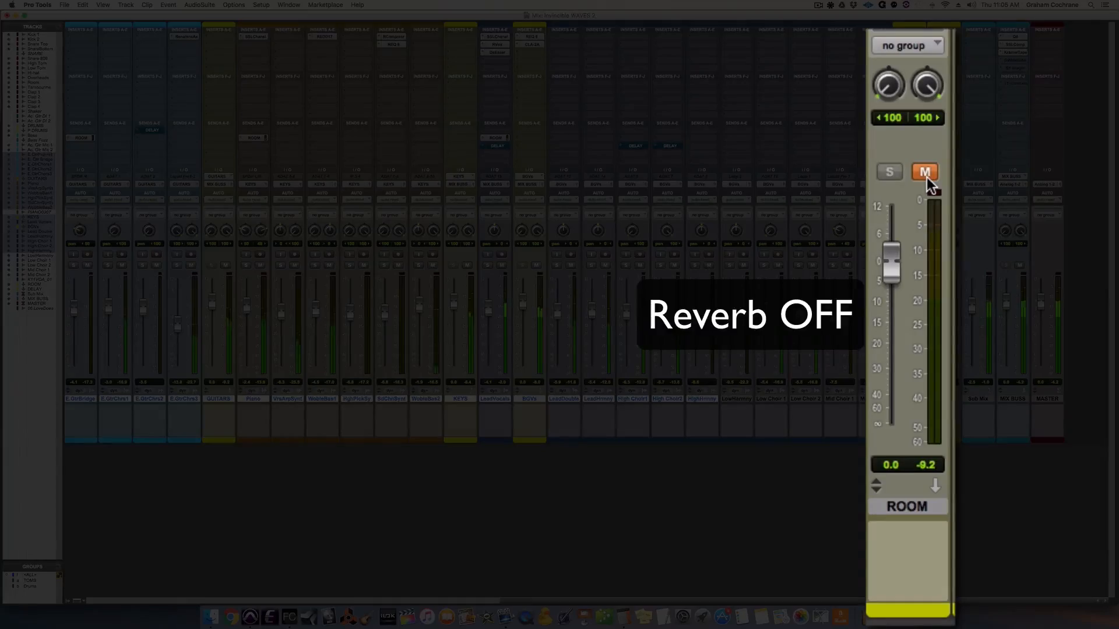
pyautogui.click(927, 177)
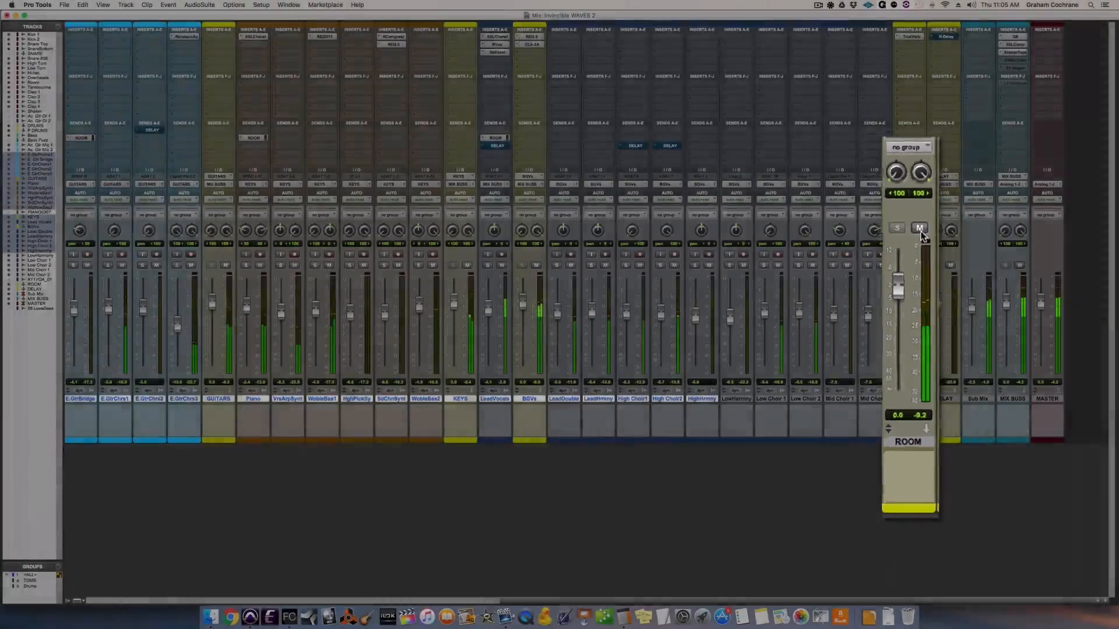
pyautogui.press('space')
# Play the song from the start of the first Clap clips, alternately muting and unmuting the ROOM return to compare the reverb
pyautogui.press('super+equal')
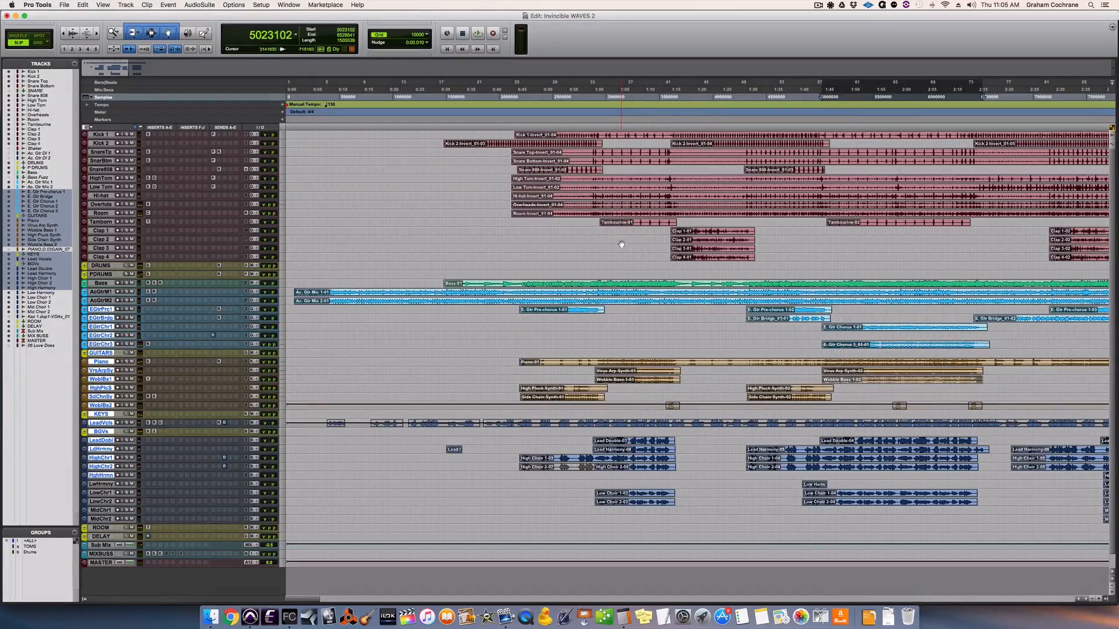
pyautogui.click(671, 266)
pyautogui.press('super+equal')
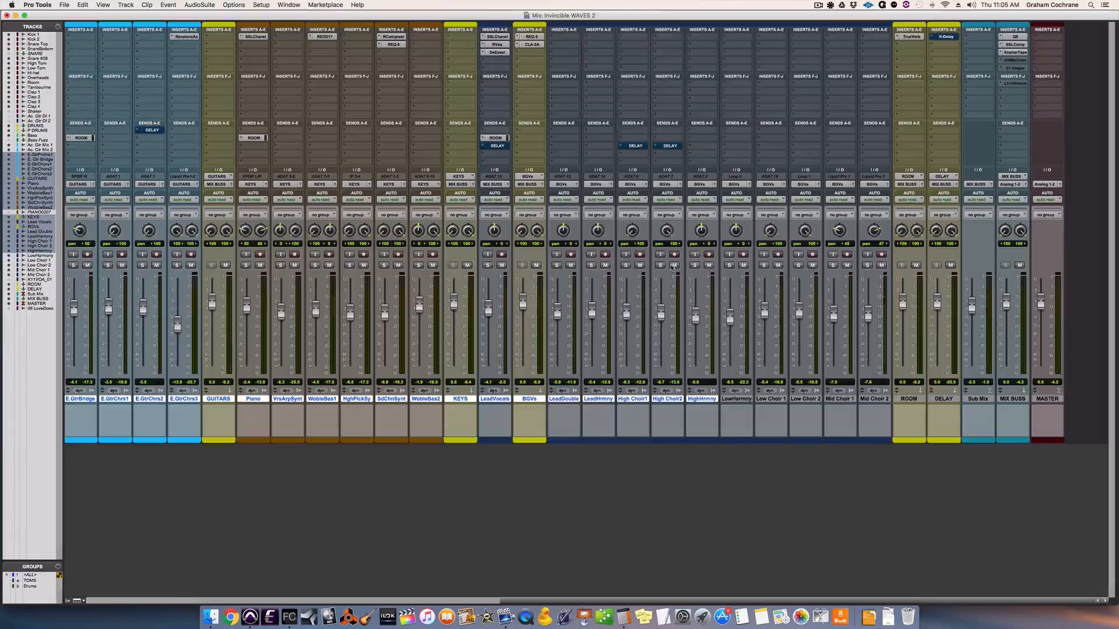
pyautogui.press('space')
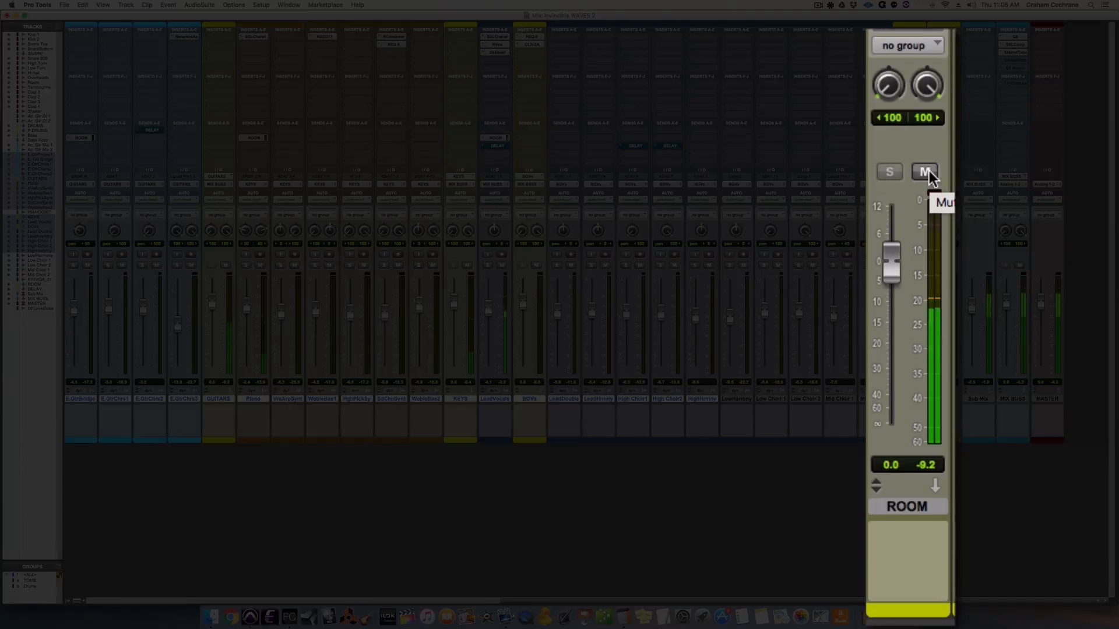
pyautogui.click(926, 171)
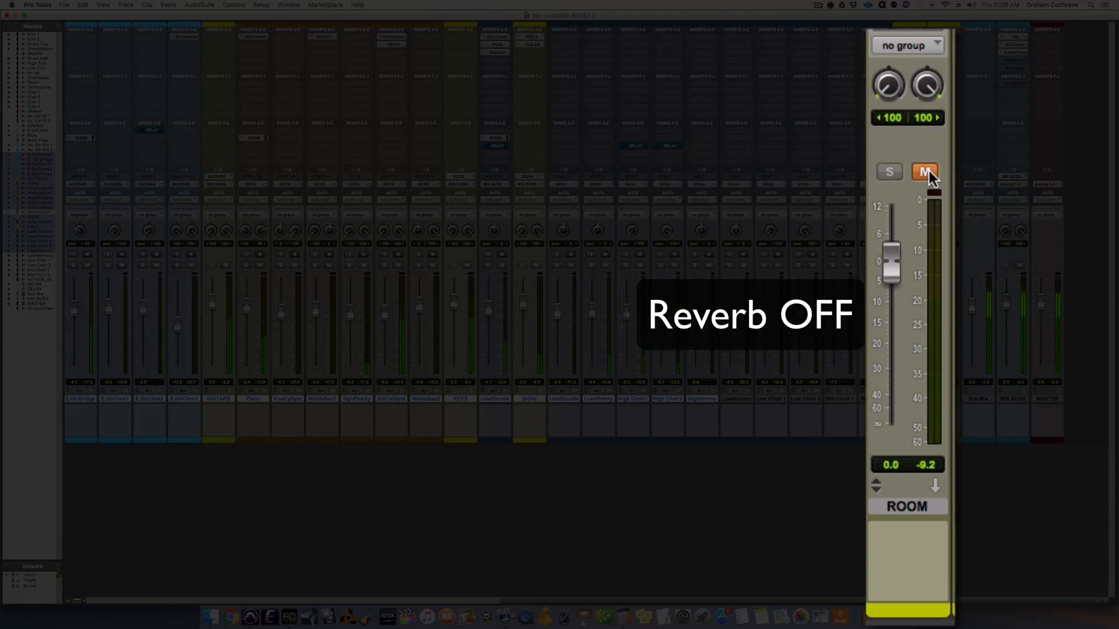
pyautogui.click(927, 171)
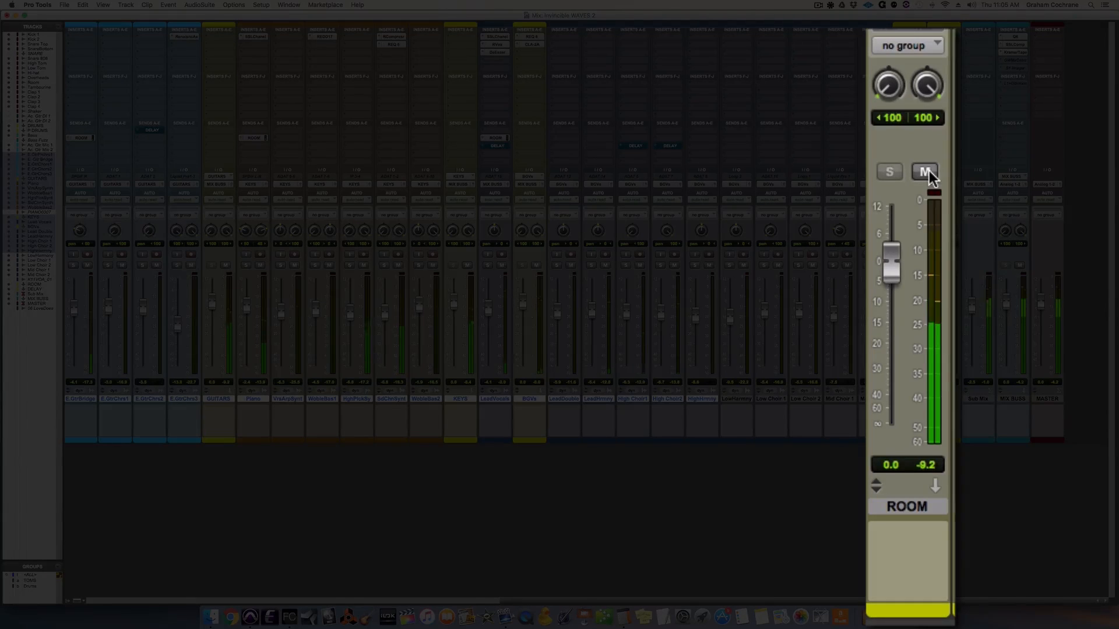
pyautogui.click(926, 171)
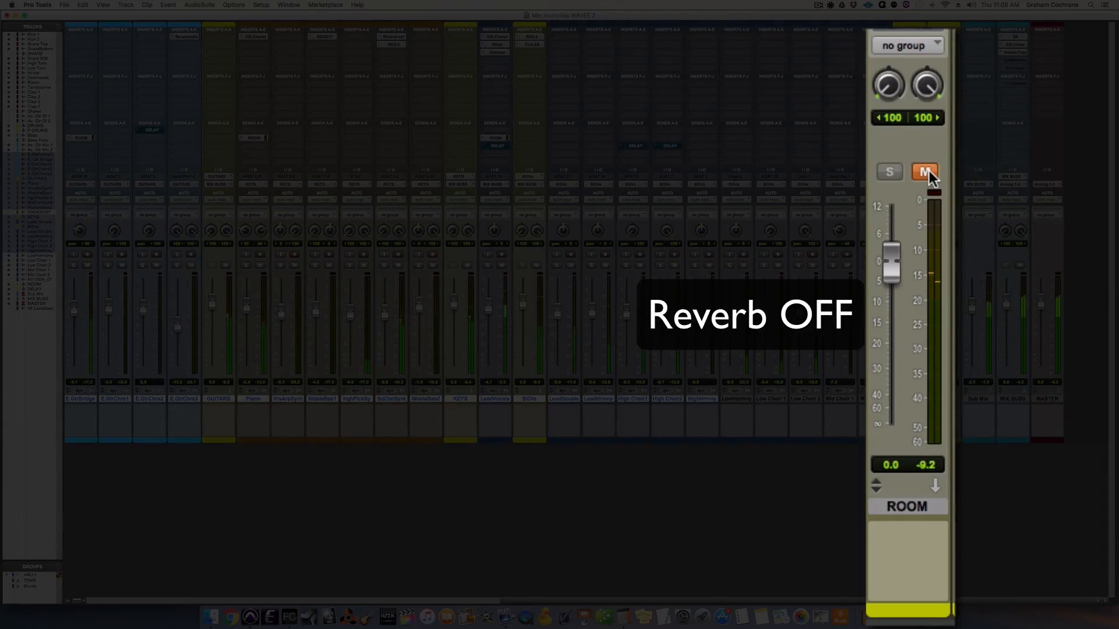
pyautogui.click(927, 172)
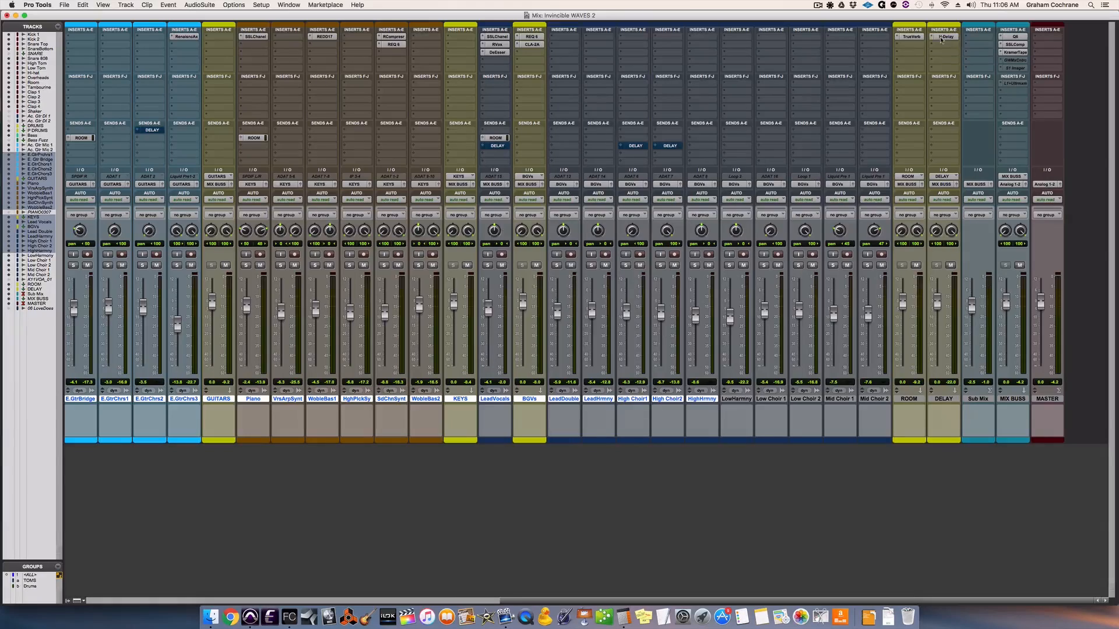
# Open the H-Delay plug-in on the DELAY return and place the Lead Vocals DELAY send window beside it
pyautogui.click(941, 37)
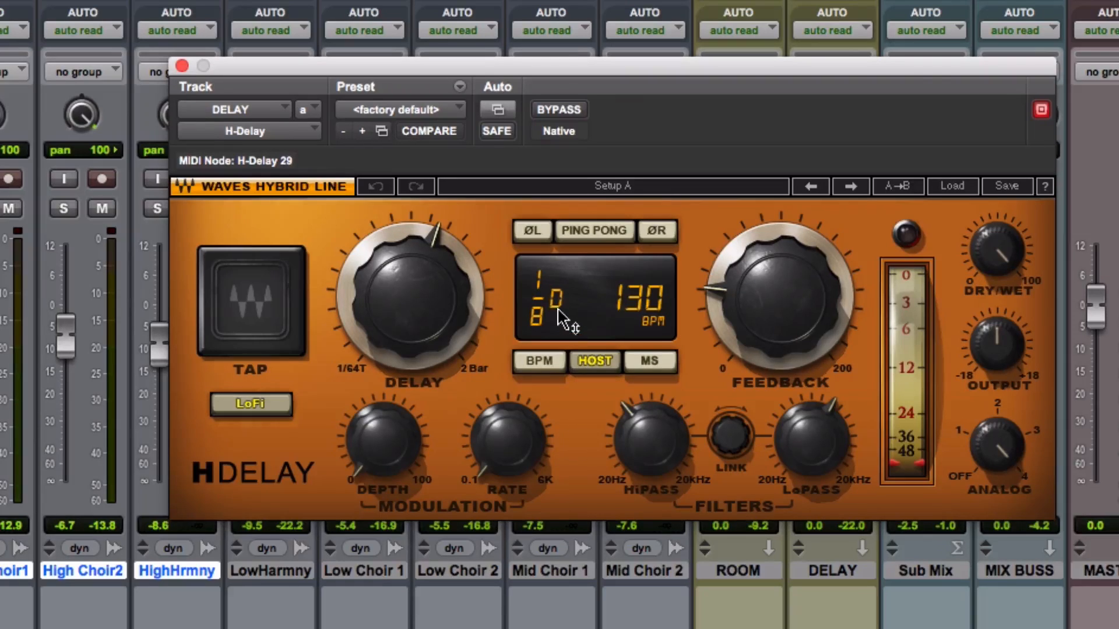
pyautogui.moveTo(823, 446)
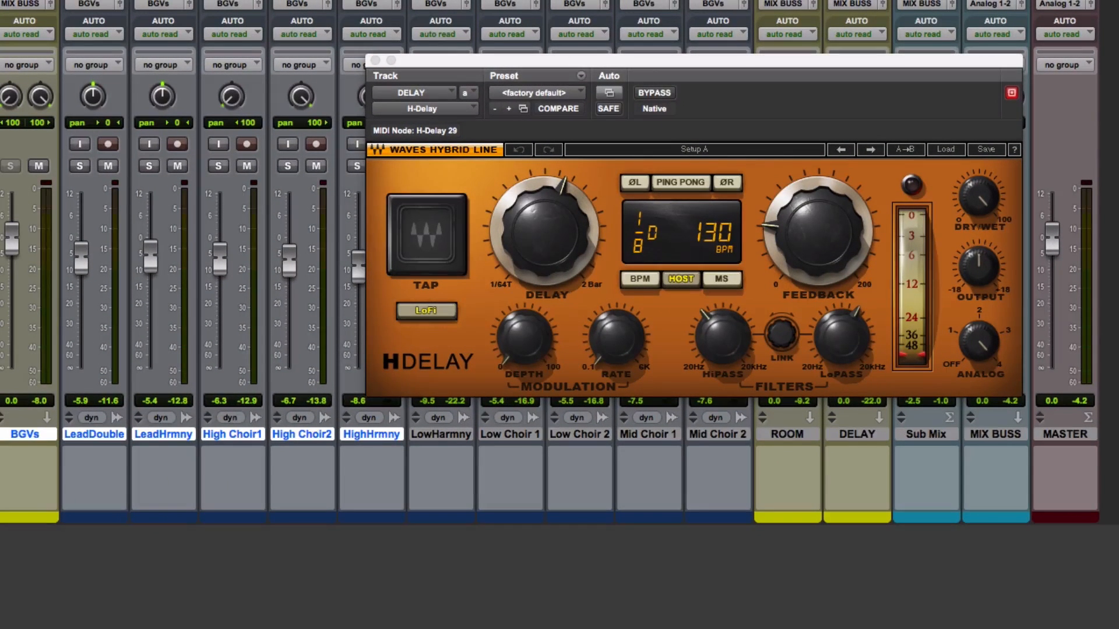
pyautogui.moveTo(2, 73); pyautogui.dragTo(107, 60)
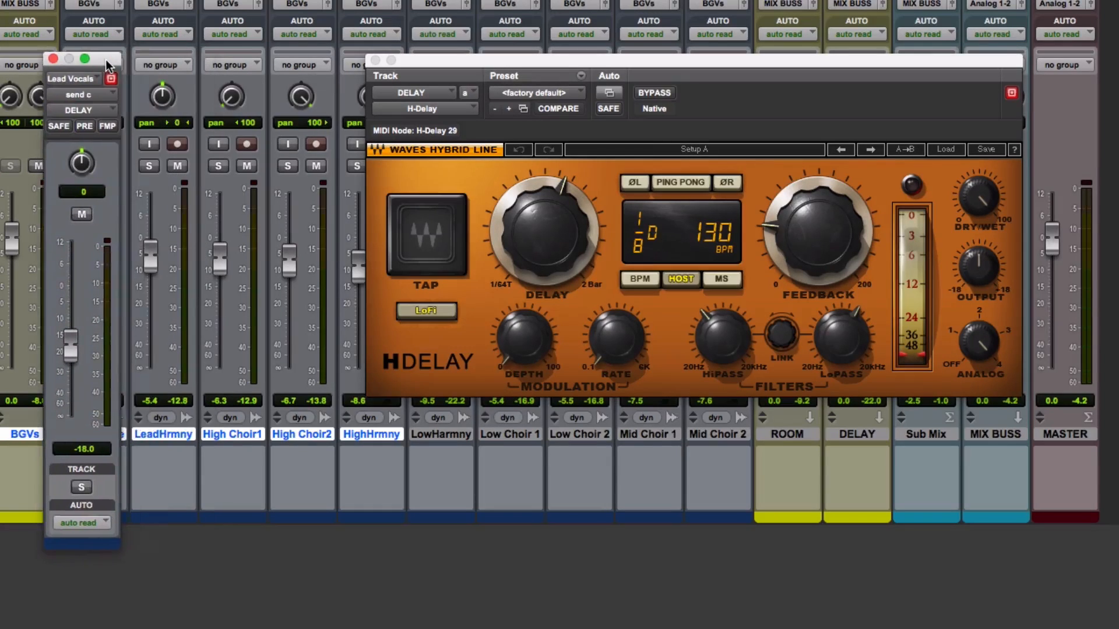
# Solo Lead Vocals to audition its delay, shift the H-Delay window clear of the return channels, and unsolo the track
pyautogui.click(81, 487)
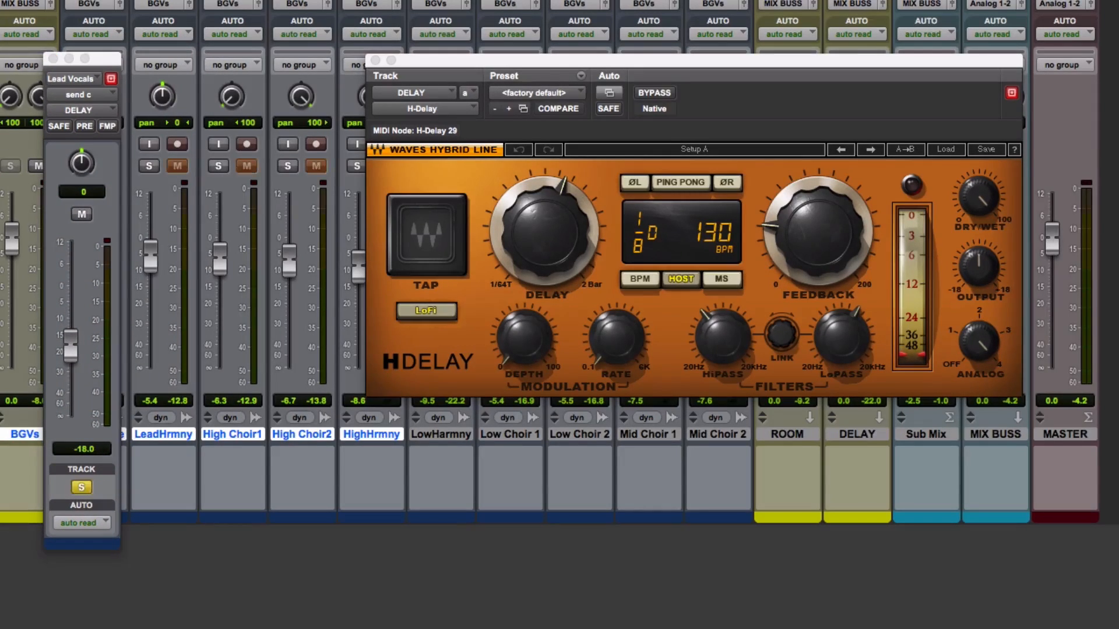
pyautogui.moveTo(704, 62); pyautogui.dragTo(558, 240)
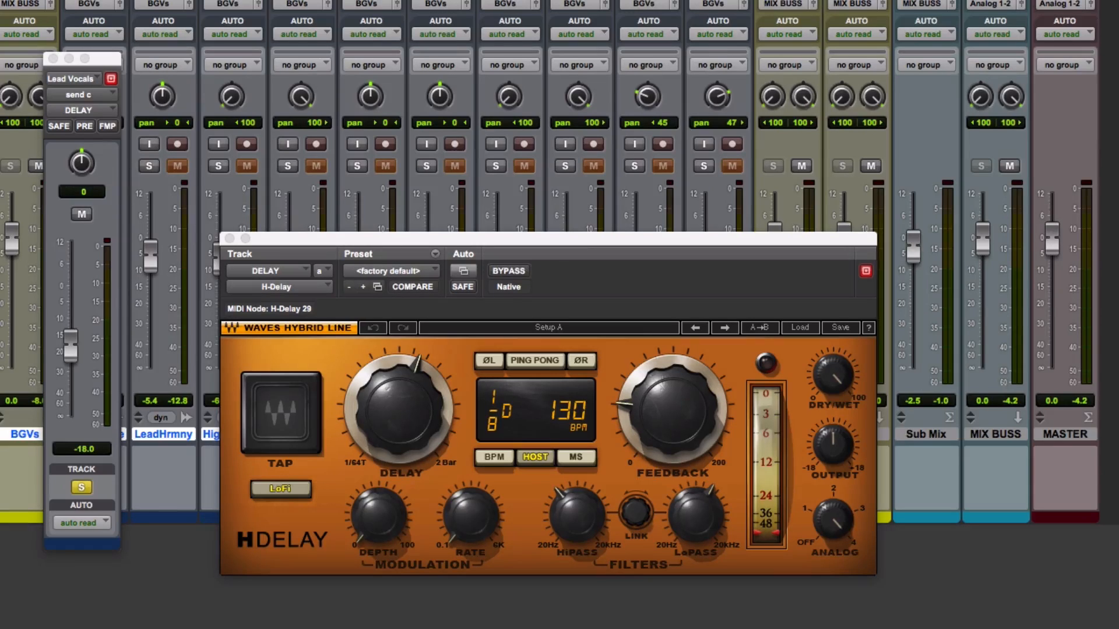
pyautogui.click(81, 487)
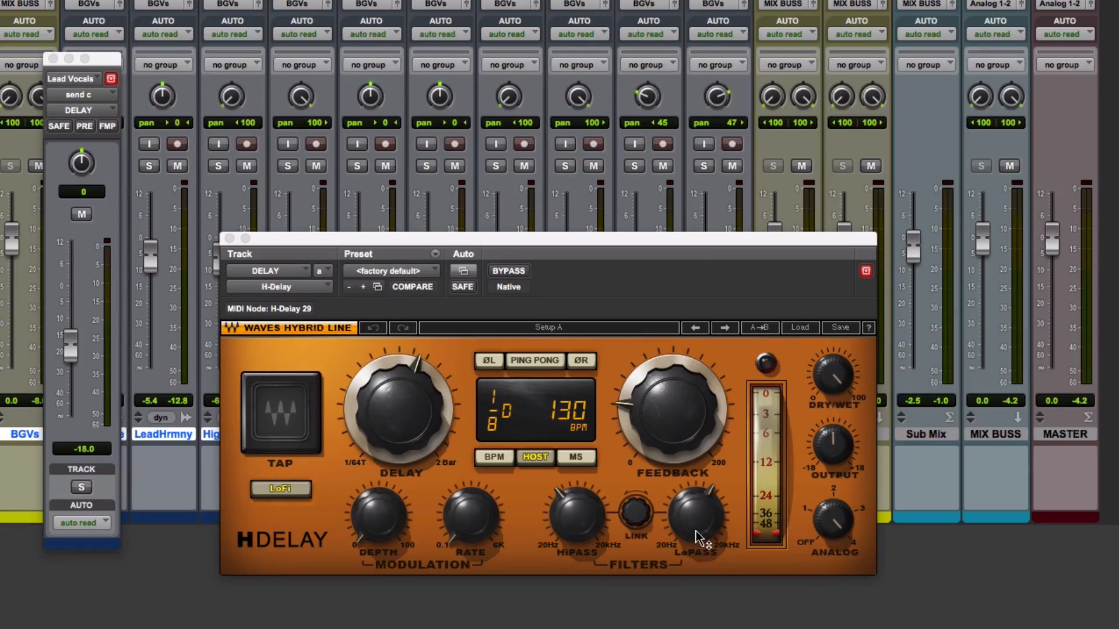
# Check the LoPass and HiPass filter settings in H-Delay and close the plug-in
pyautogui.moveTo(699, 535)
pyautogui.moveTo(571, 531)
pyautogui.moveTo(588, 512)
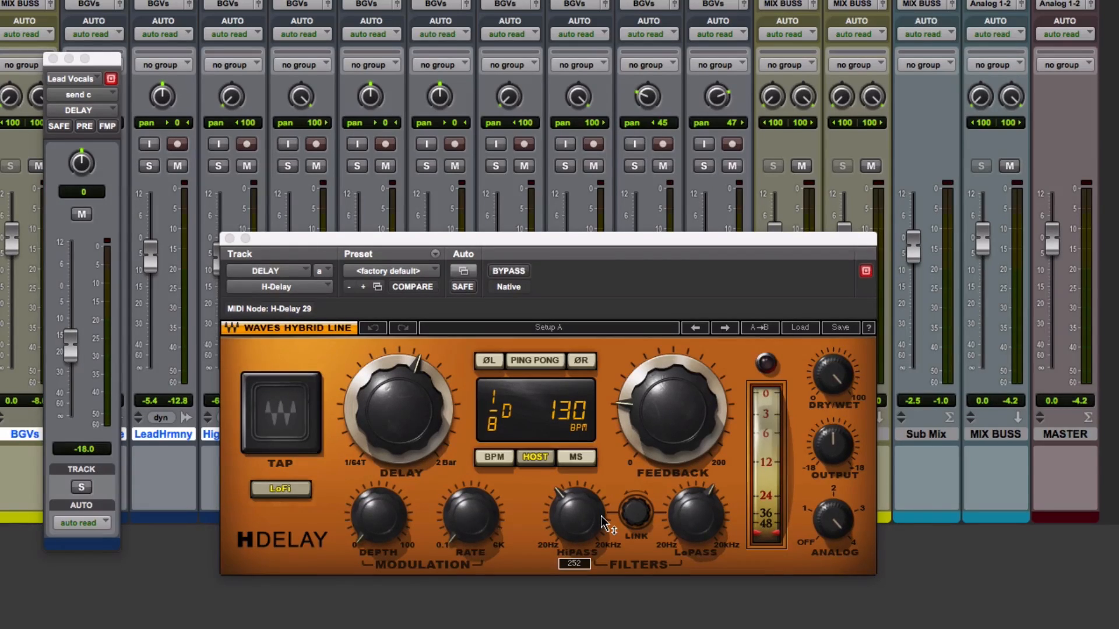
pyautogui.click(229, 239)
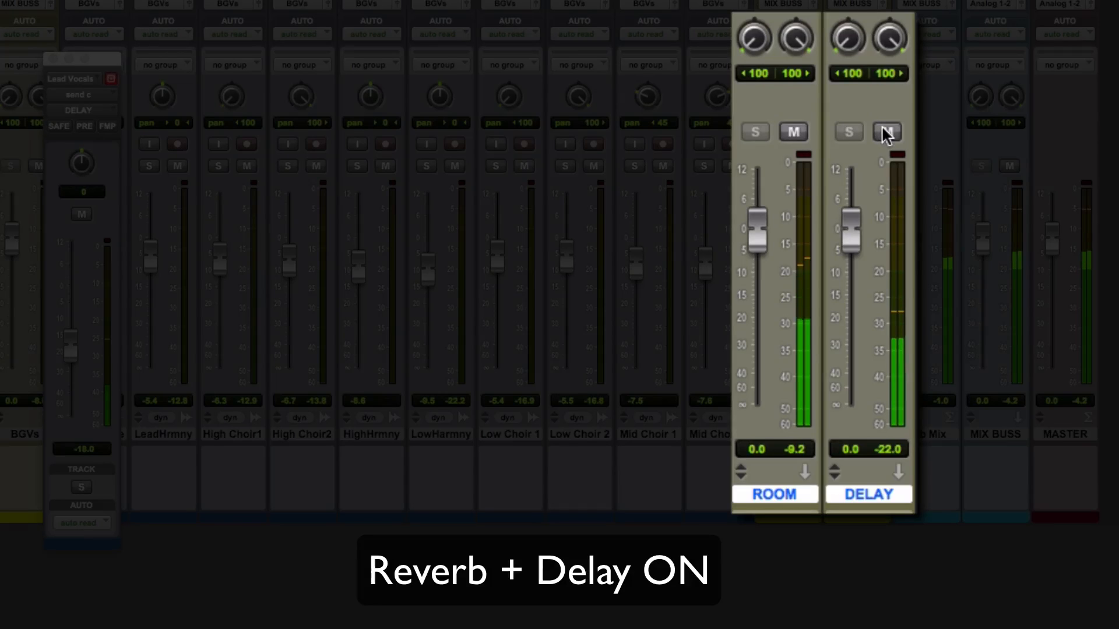
# Repeatedly mute and unmute the ROOM and DELAY returns during playback to compare the mix with and without both effects
pyautogui.click(886, 132)
pyautogui.click(793, 132)
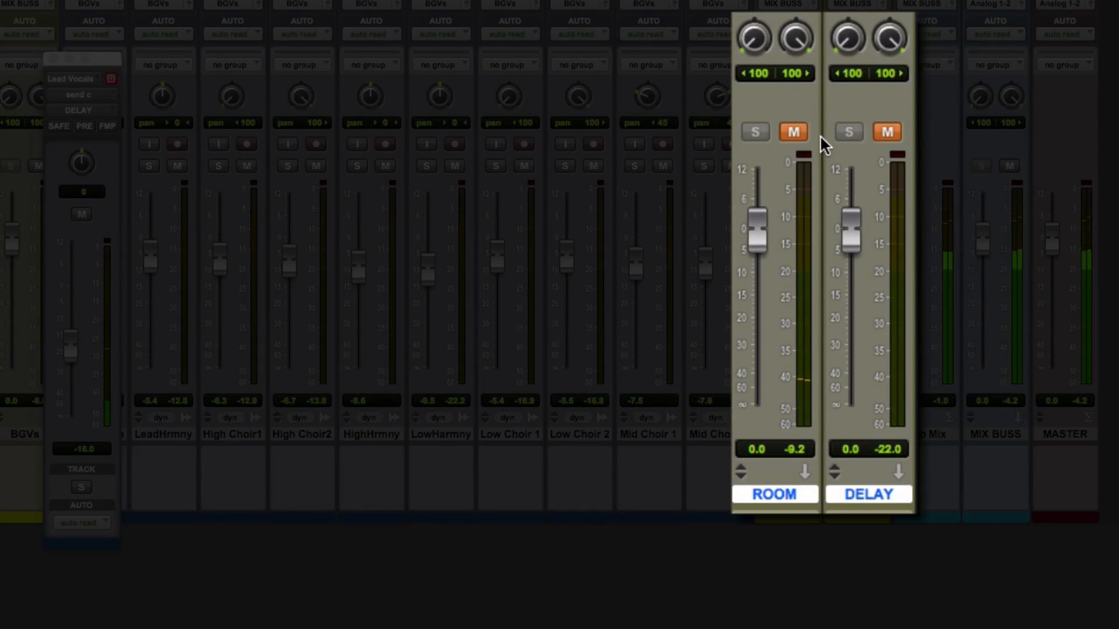
pyautogui.click(796, 132)
pyautogui.click(882, 131)
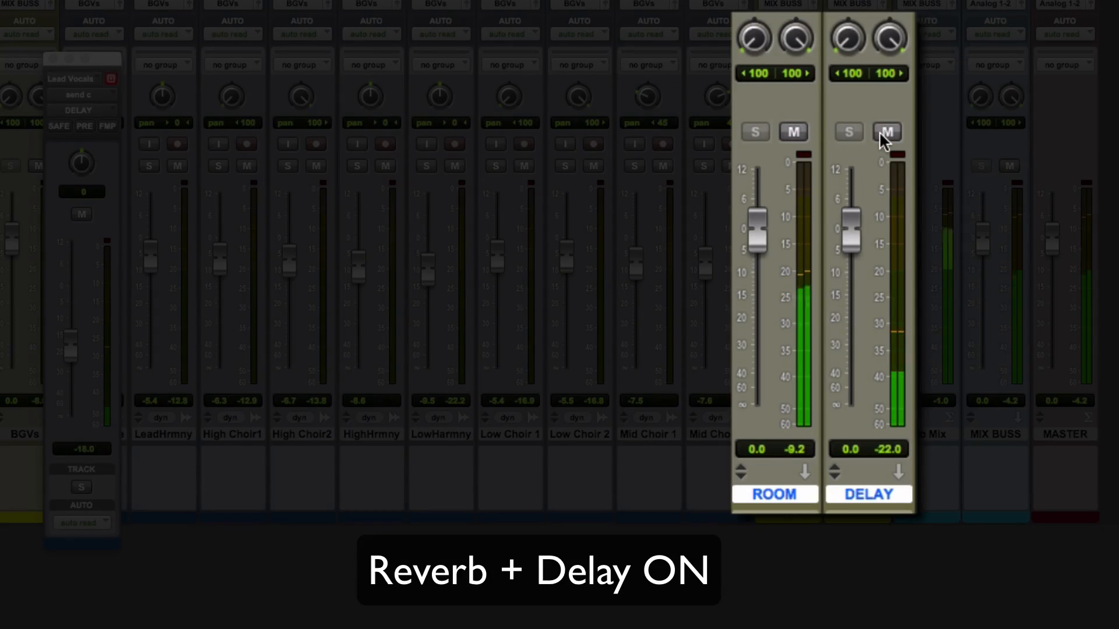
pyautogui.click(881, 133)
pyautogui.click(805, 133)
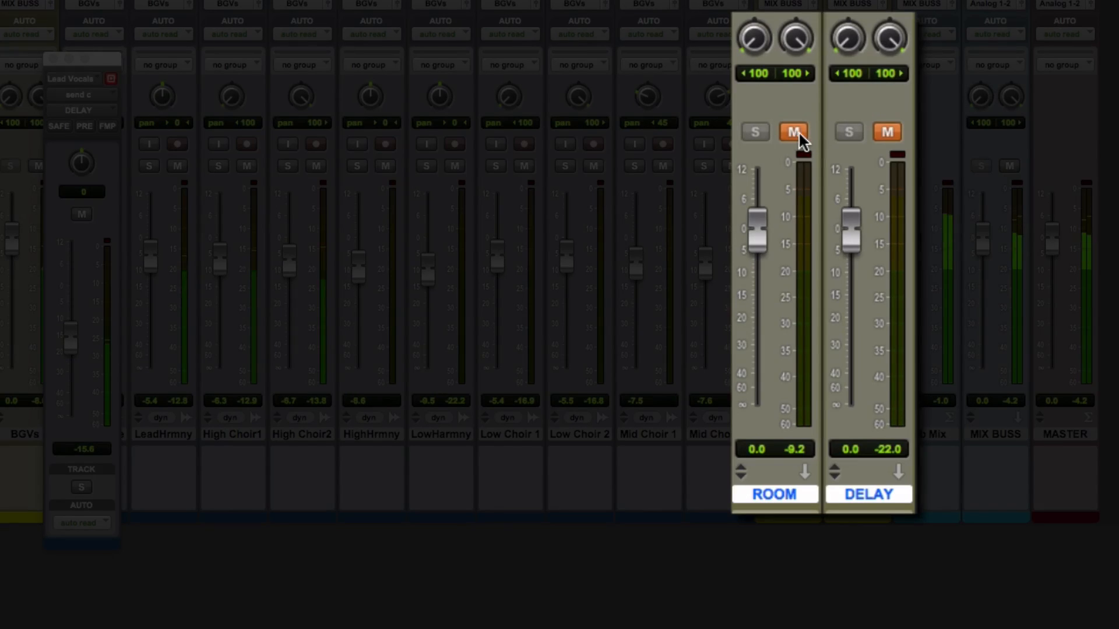
pyautogui.click(799, 131)
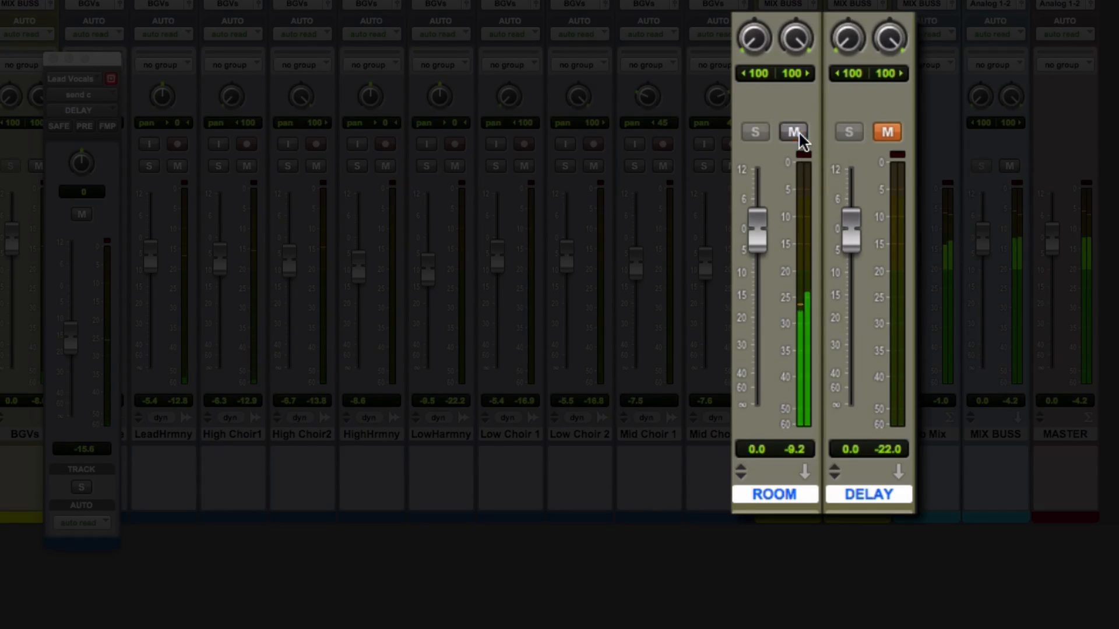
pyautogui.click(894, 132)
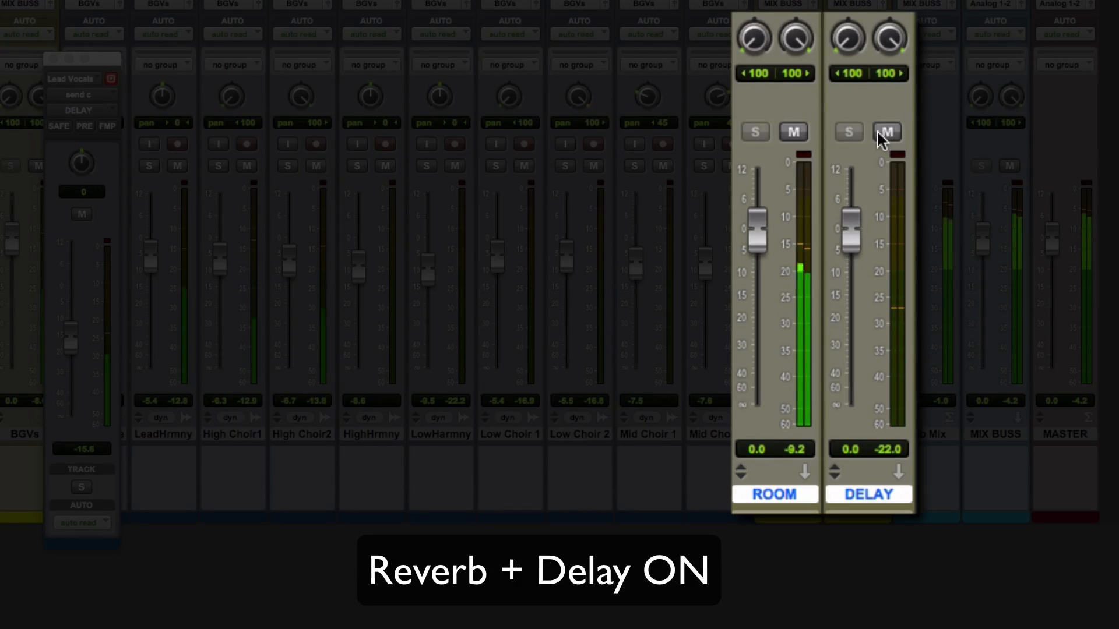
pyautogui.click(878, 133)
pyautogui.click(788, 132)
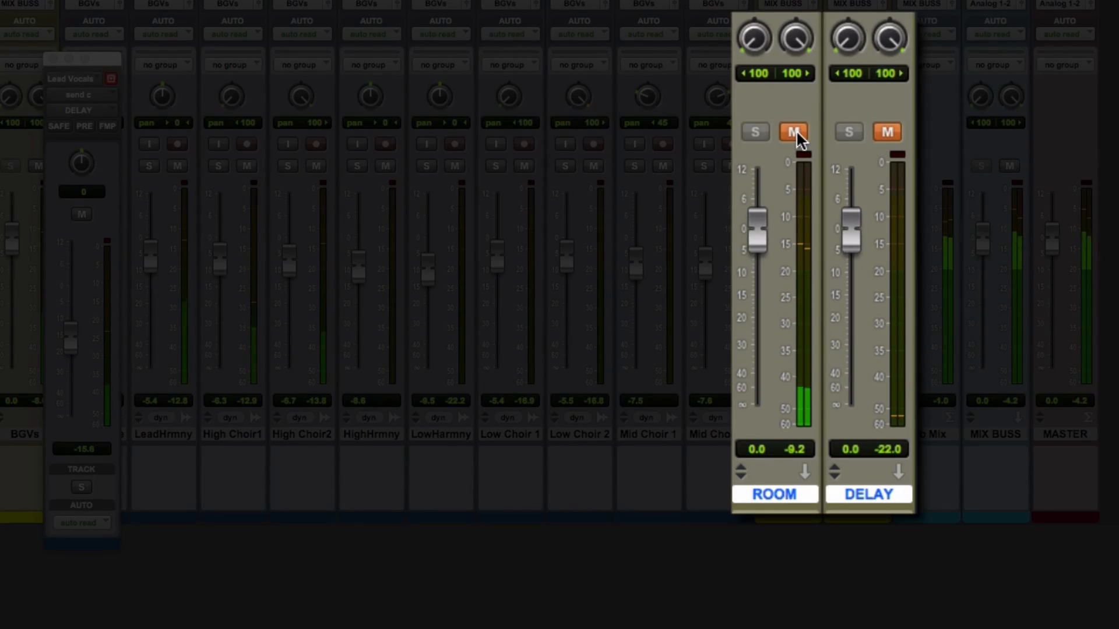
pyautogui.click(796, 131)
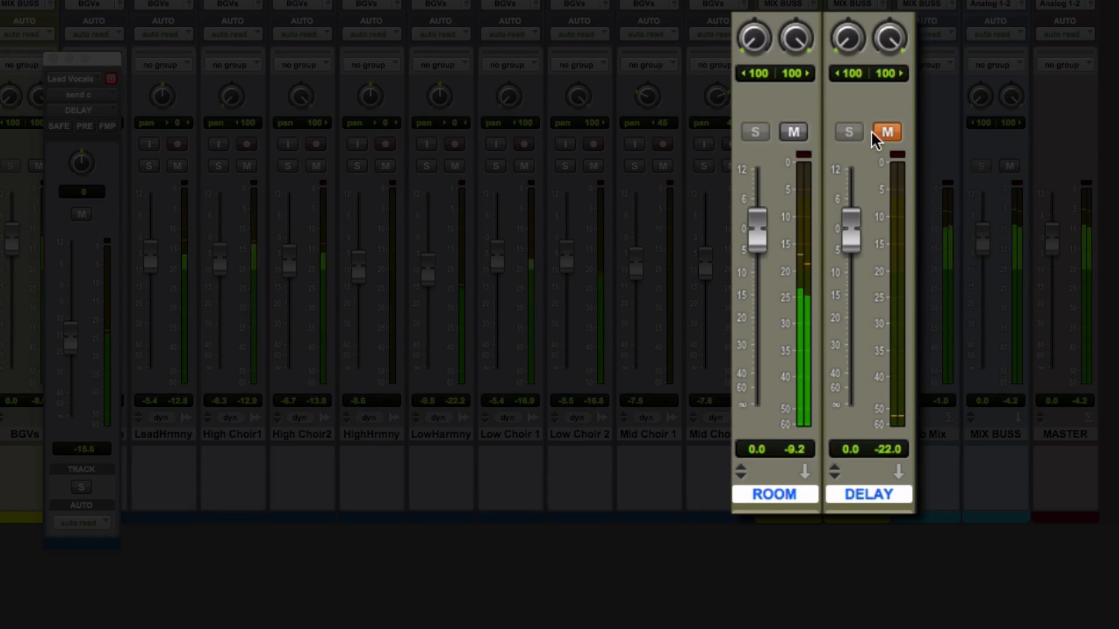
pyautogui.click(874, 132)
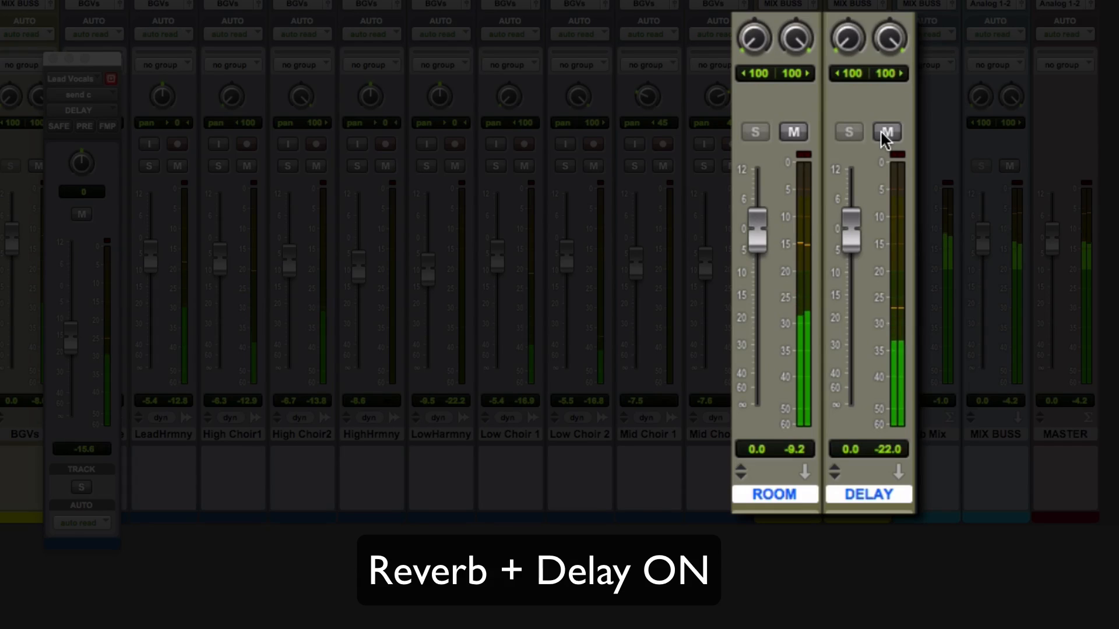
pyautogui.click(880, 131)
pyautogui.click(806, 132)
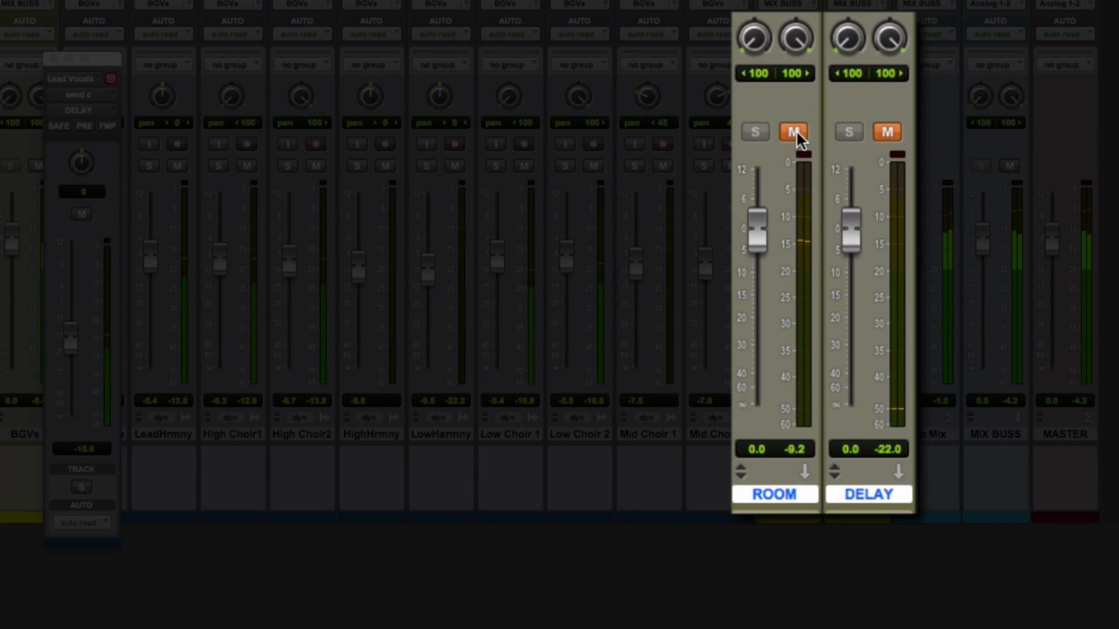
pyautogui.click(807, 132)
pyautogui.click(886, 131)
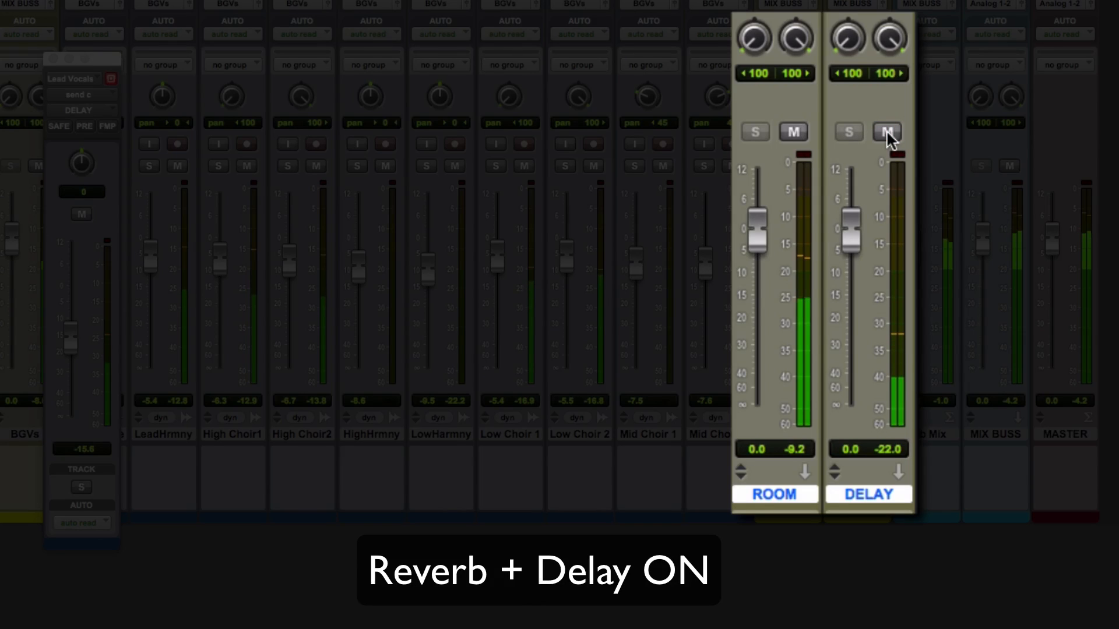